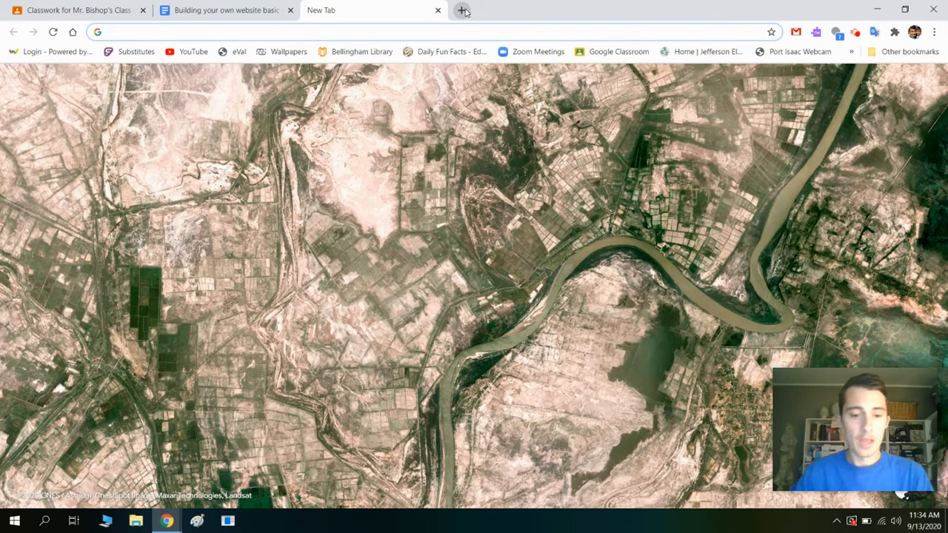
- Open sites.google.com/new and create a new blank site
{"action": "type", "text": "sites.goo"}
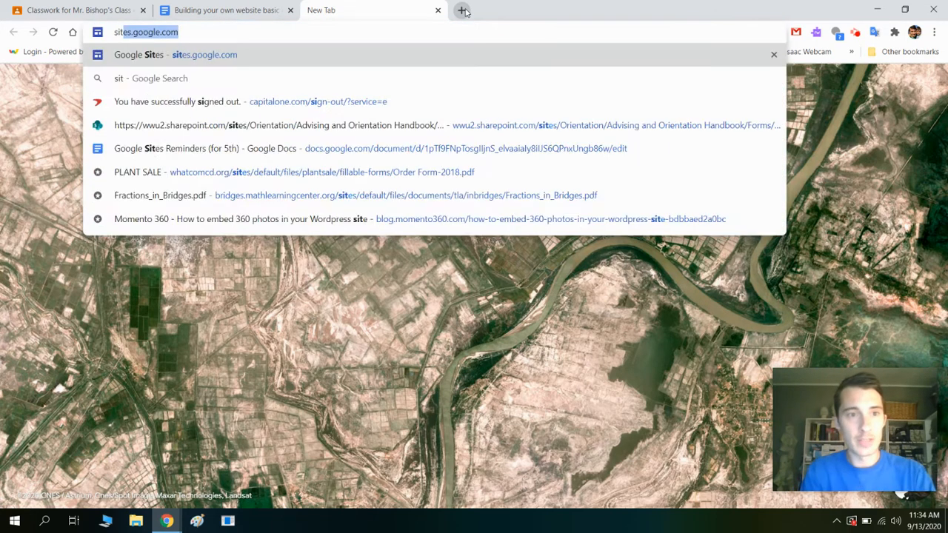
{"action": "type", "text": "gle.com/new"}
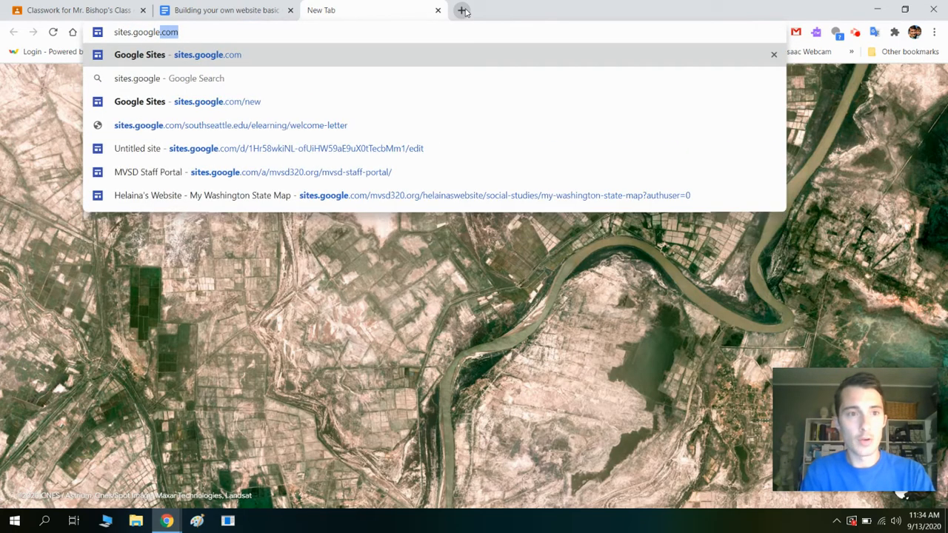
{"action": "key", "text": "Return"}
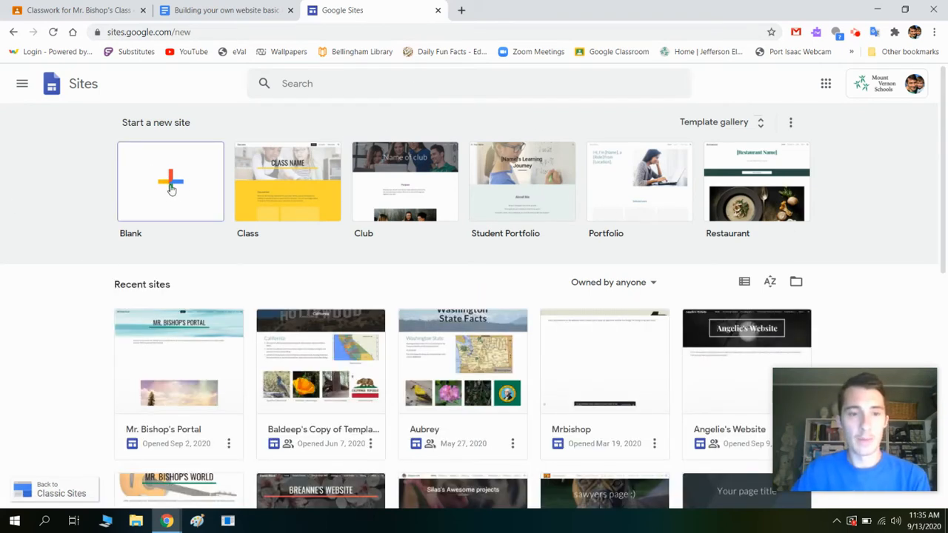
{"action": "left_click", "coordinate": [170, 189]}
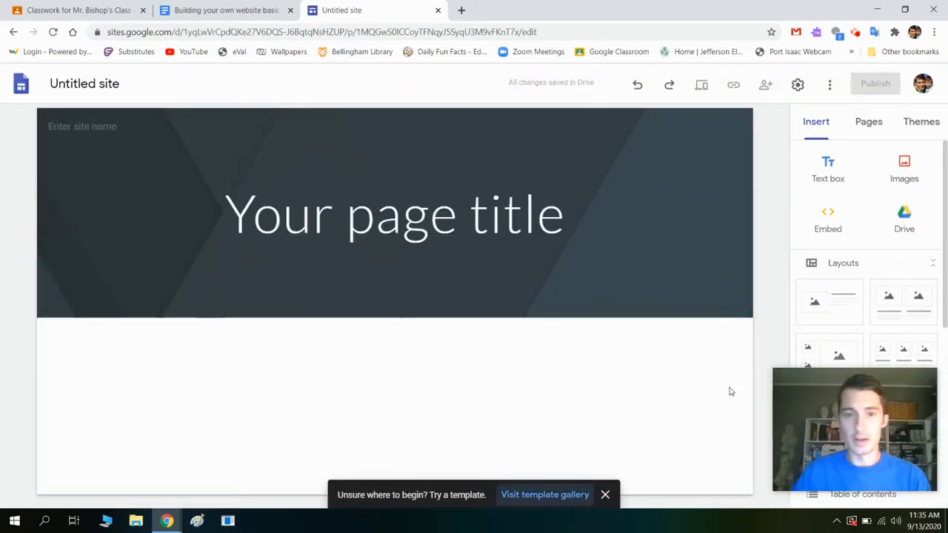
- Rename the untitled site to the teacher's name in possessive form followed by "Website!"
{"action": "left_click", "coordinate": [92, 85]}
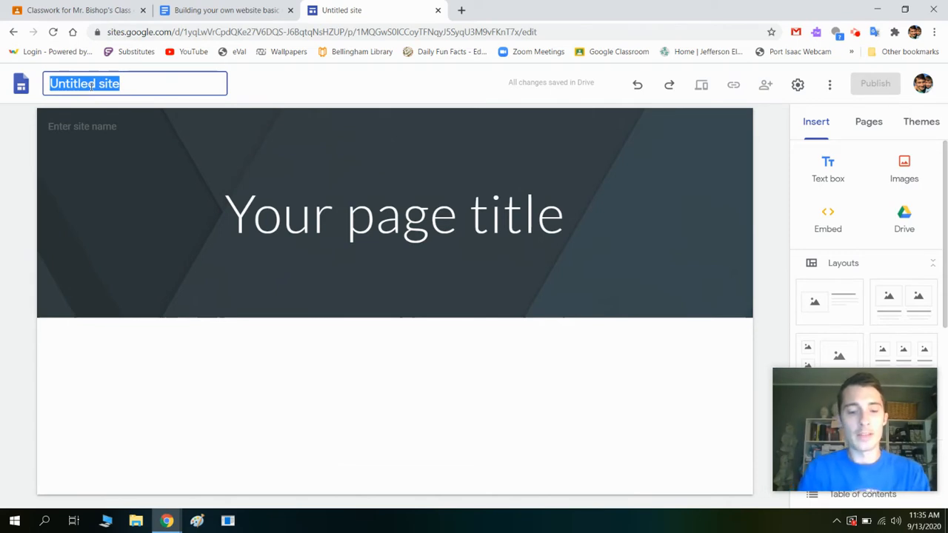
{"action": "type", "text": "Mr. Bishop"}
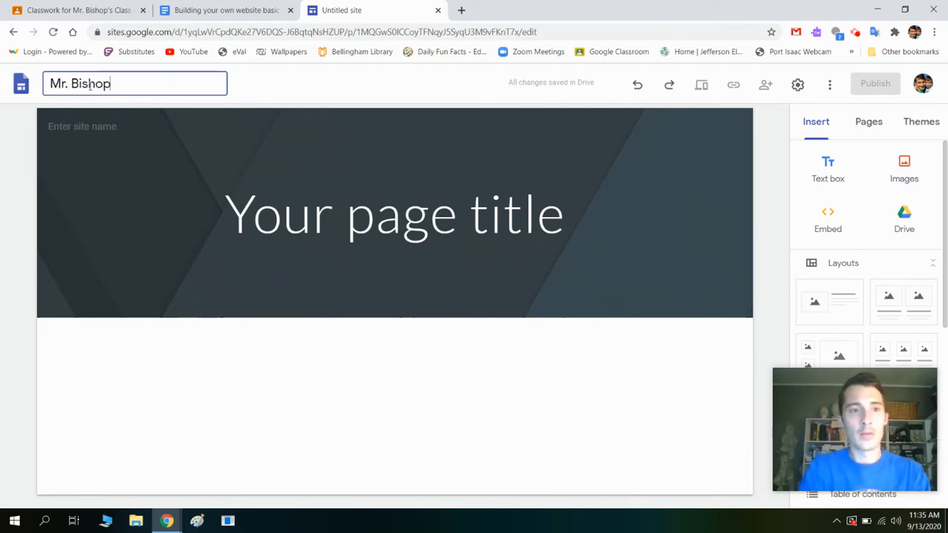
{"action": "type", "text": "'s Website!"}
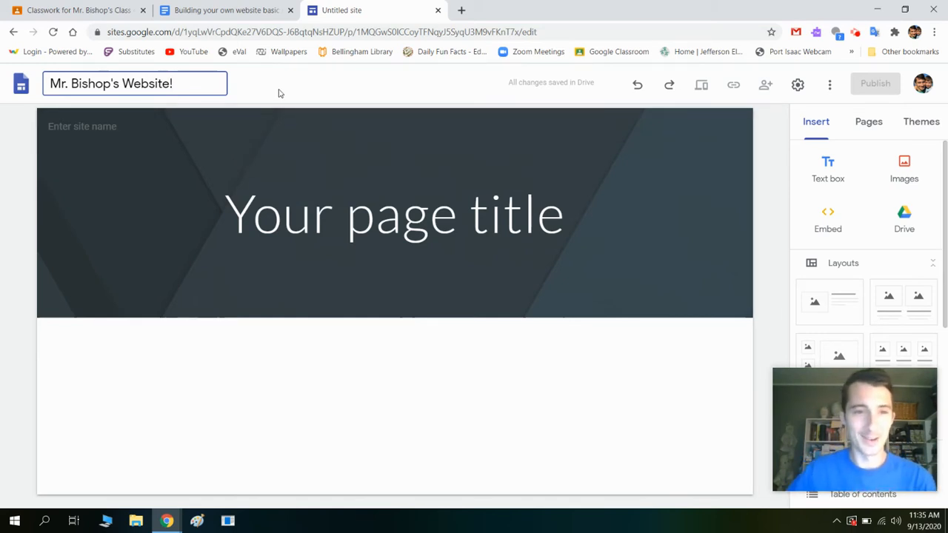
- Replace the placeholder page title in the header with the teacher's name in possessive form followed by "Website!"
{"action": "left_click", "coordinate": [365, 216]}
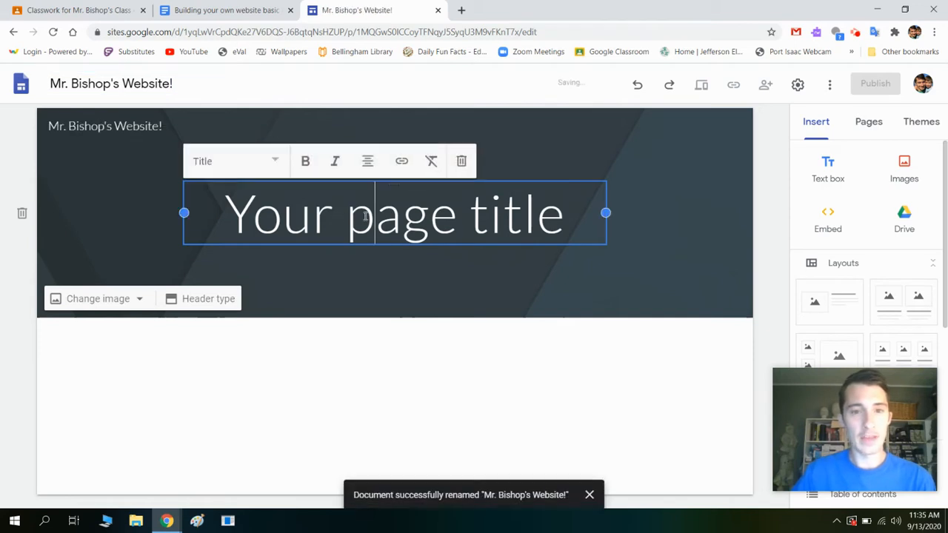
{"action": "triple_click", "coordinate": [364, 215]}
{"action": "type", "text": "Mr."}
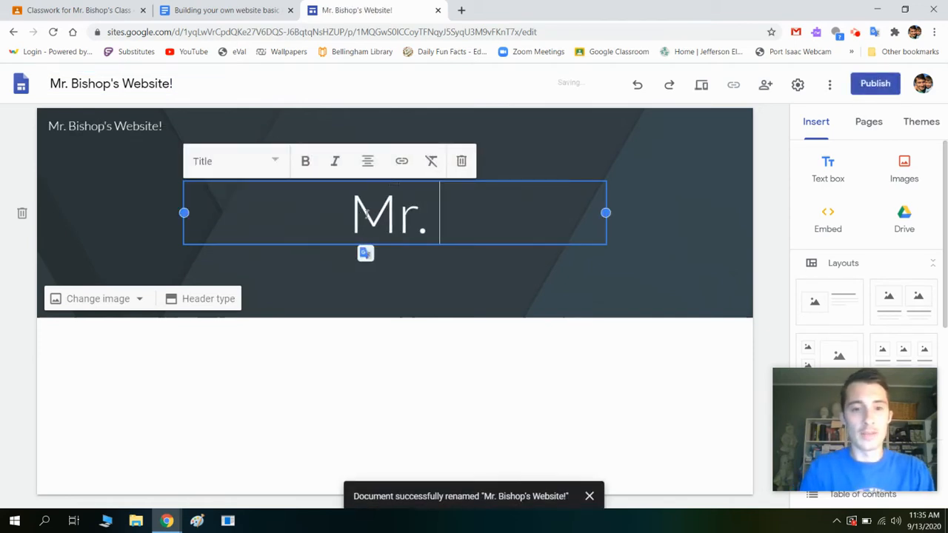
{"action": "type", "text": " Bishop's Website!"}
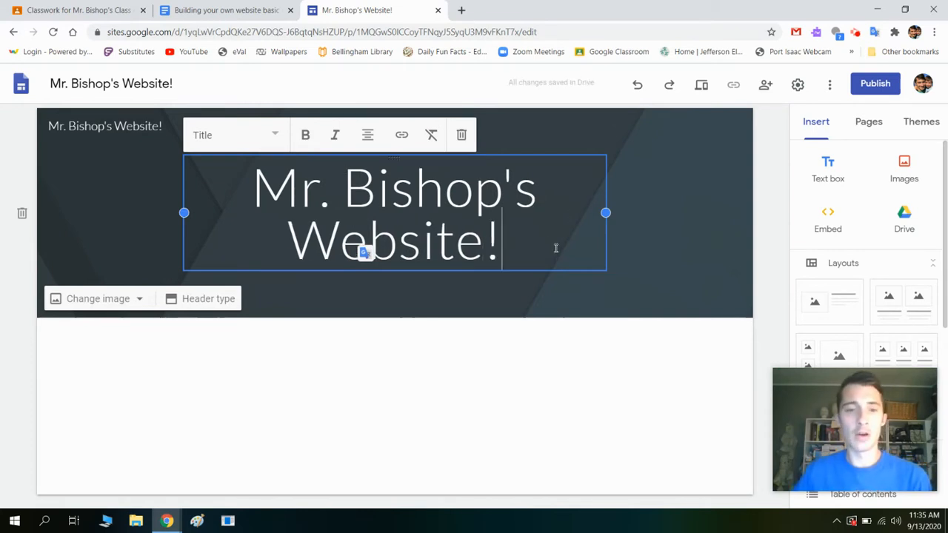
- Change the word "Website!" in the header's page title to "World!"
{"action": "left_click_drag", "start_coordinate": [556, 252], "coordinate": [306, 252]}
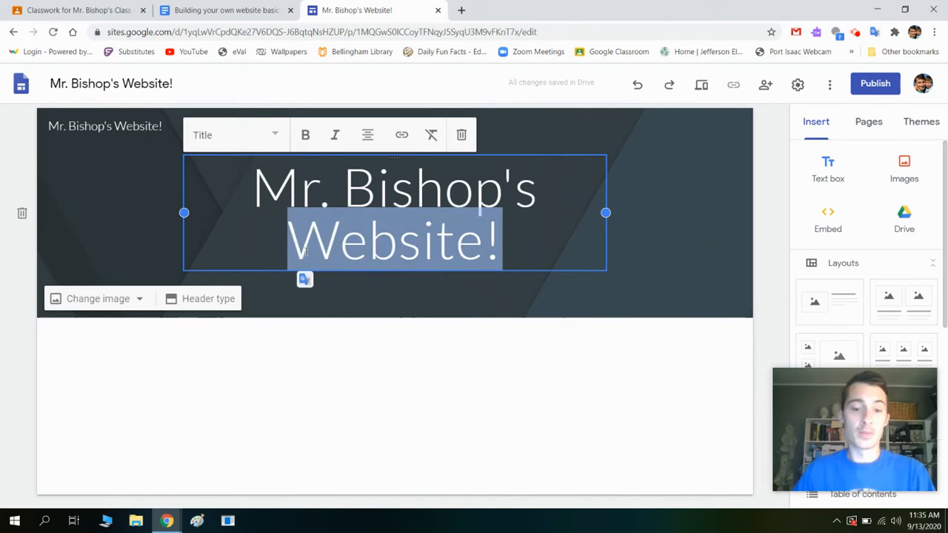
{"action": "type", "text": "World!"}
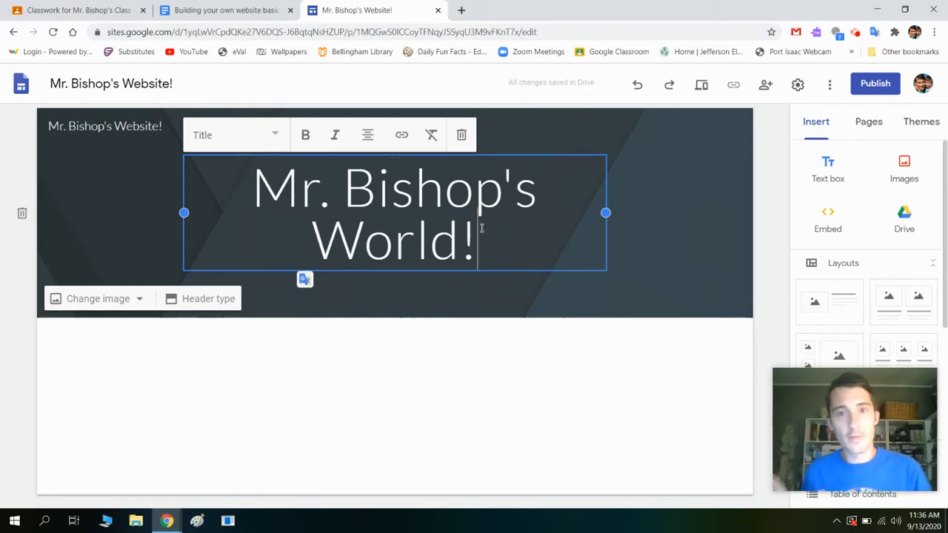
{"action": "left_click", "coordinate": [705, 246]}
{"action": "left_click", "coordinate": [514, 260]}
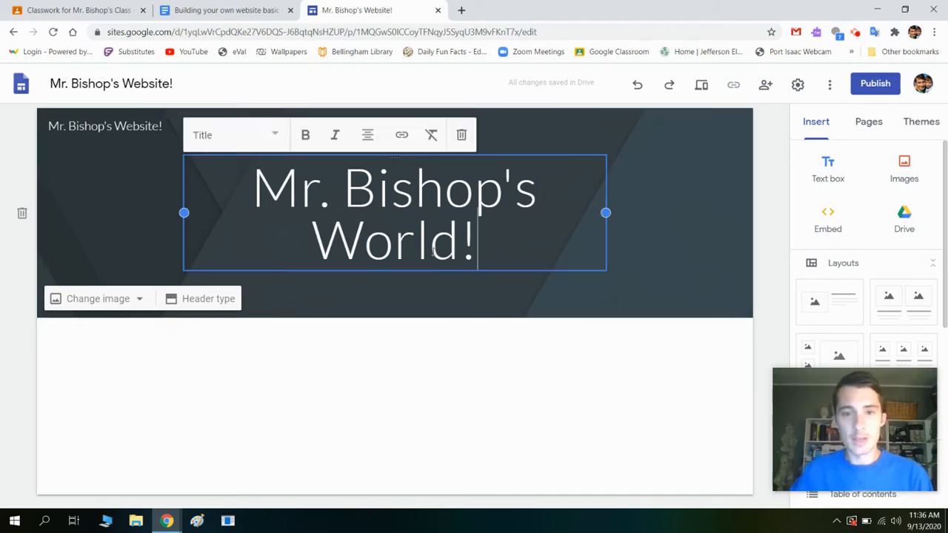
- Change the last word of the header's page title back to "Website!"
{"action": "left_click_drag", "start_coordinate": [477, 248], "coordinate": [363, 248]}
{"action": "type", "text": "ebsite"}
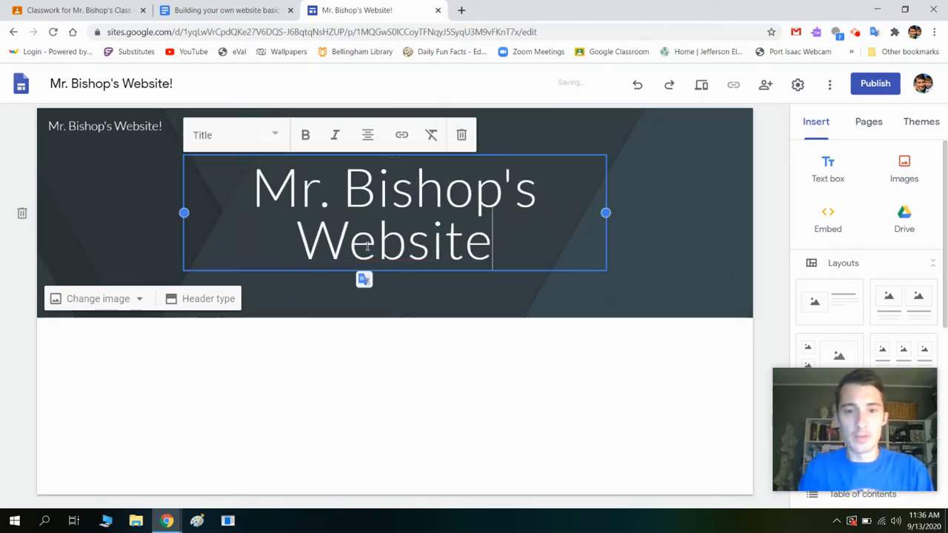
{"action": "type", "text": "!"}
{"action": "left_click", "coordinate": [748, 255]}
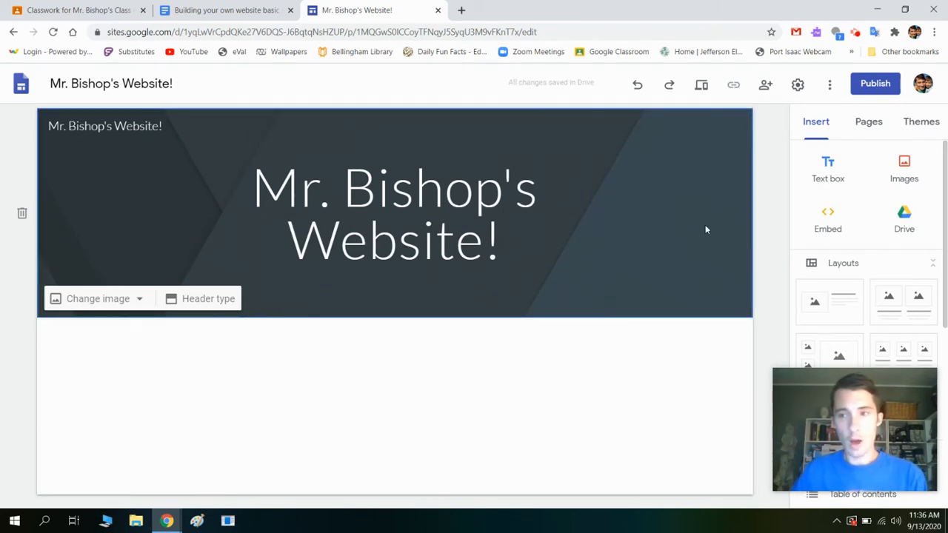
{"action": "mouse_move", "coordinate": [874, 388]}
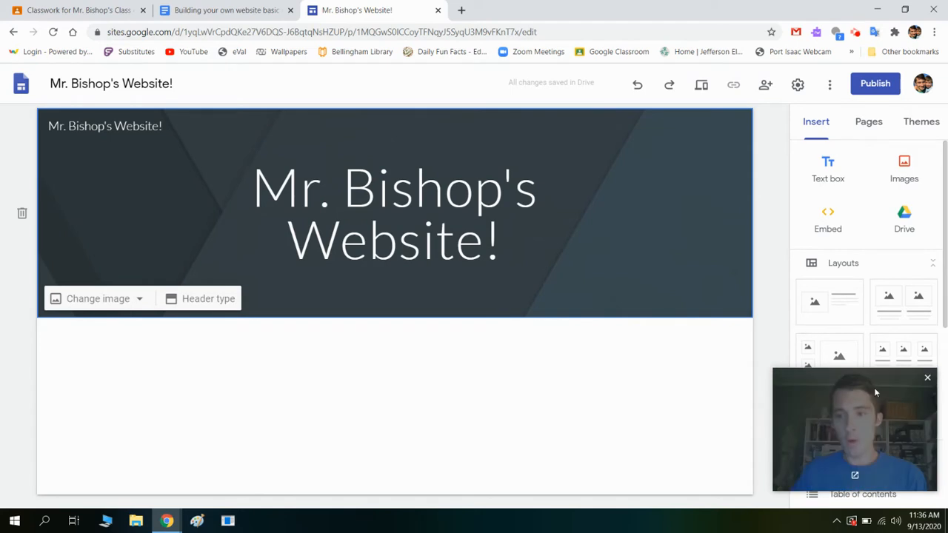
{"action": "left_click", "coordinate": [927, 378]}
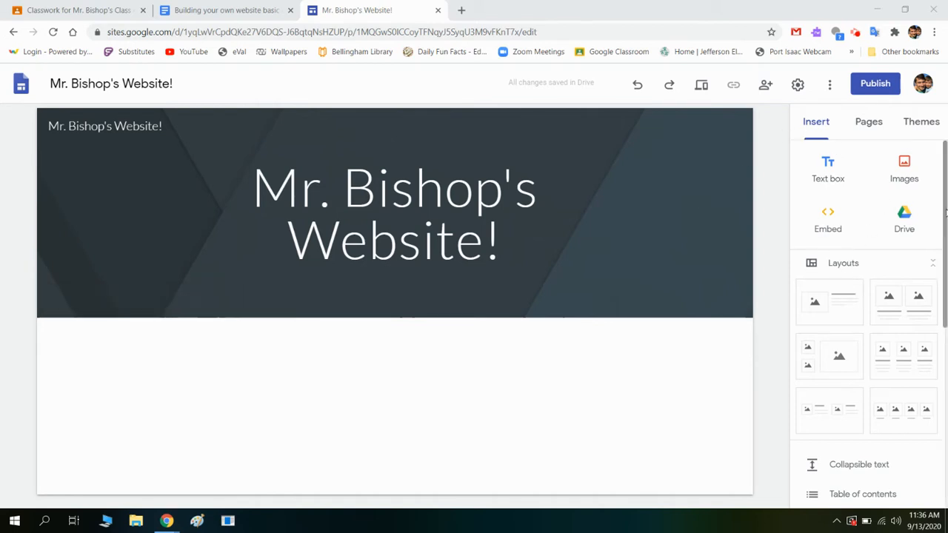
{"action": "left_click_drag", "start_coordinate": [944, 212], "coordinate": [925, 179]}
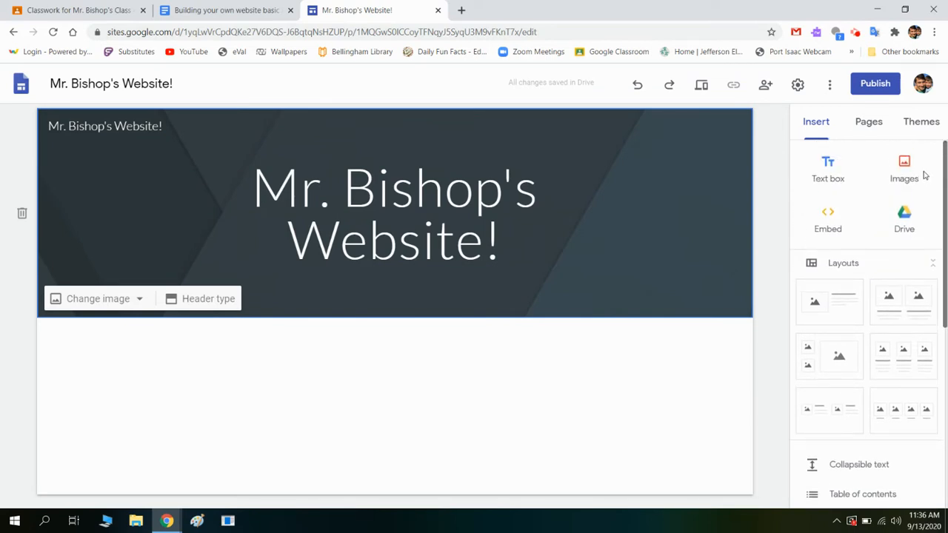
- Insert a text box reading "Hello, everyone! Welcome to my website! When you come here, you'll be able to see all of the things that I'm working"
{"action": "left_click", "coordinate": [828, 172]}
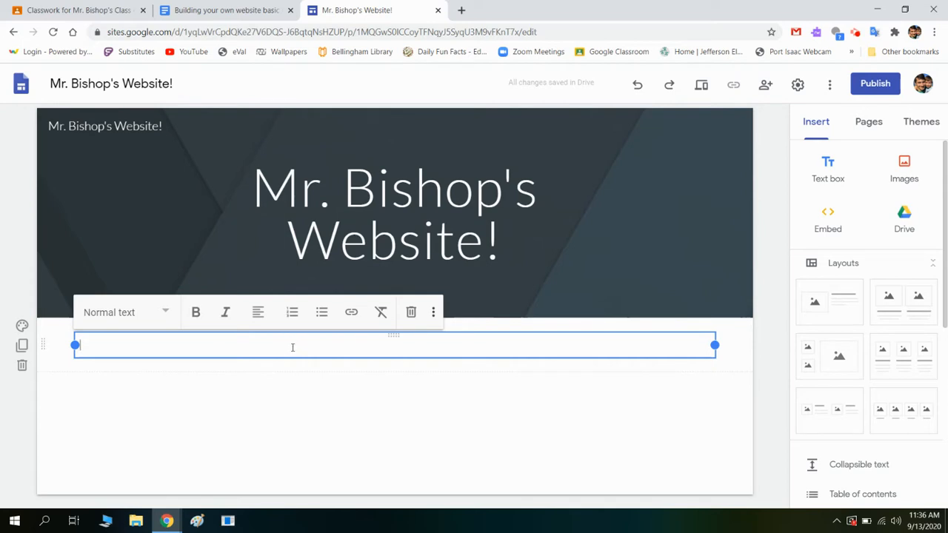
{"action": "type", "text": "Hello, e"}
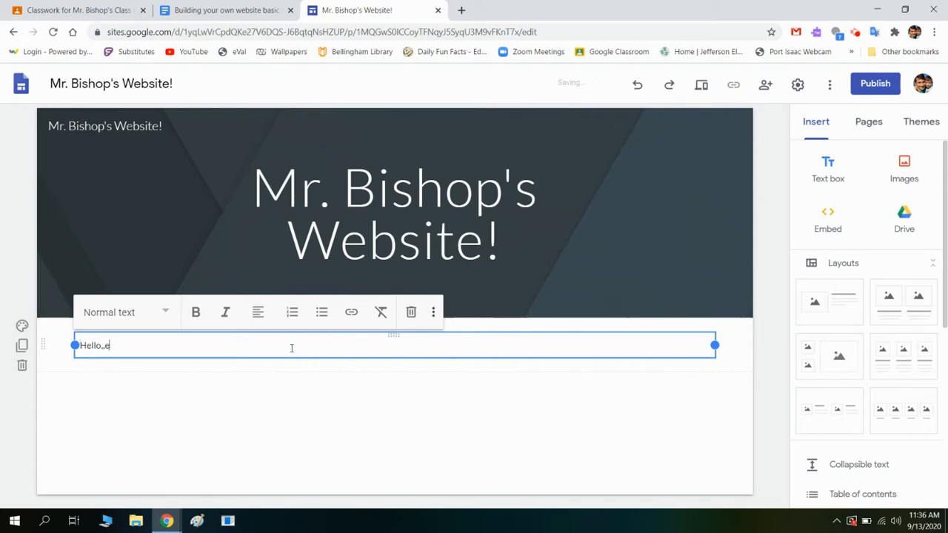
{"action": "type", "text": "veryone! Welcome to my website"}
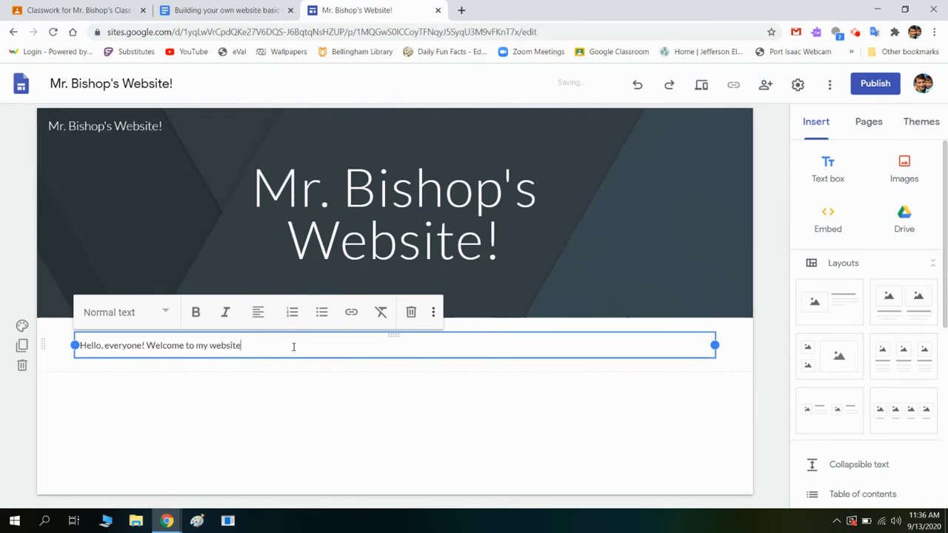
{"action": "type", "text": "! W"}
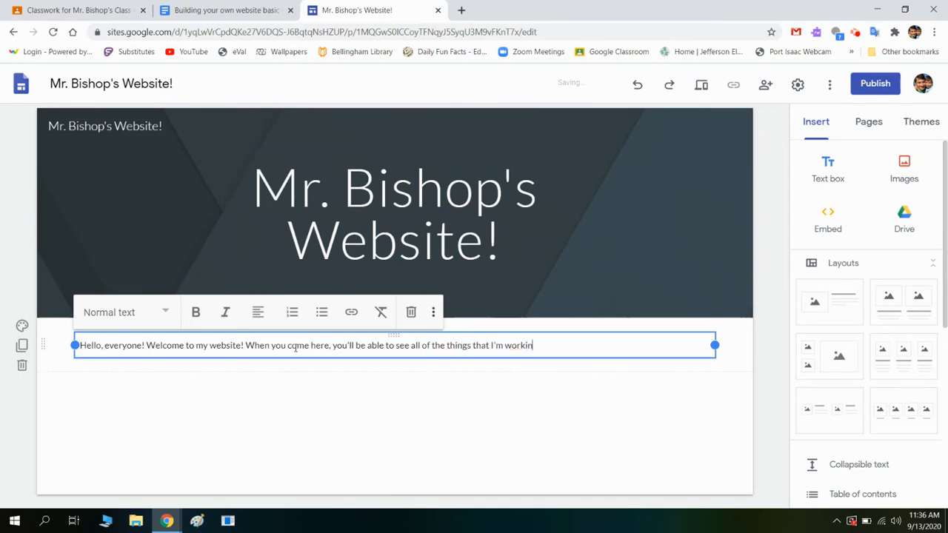
- Complete the welcome text with "on in class and all my projects! I hope you have fun!"
{"action": "type", "text": "in class and all my projects! I hope you"}
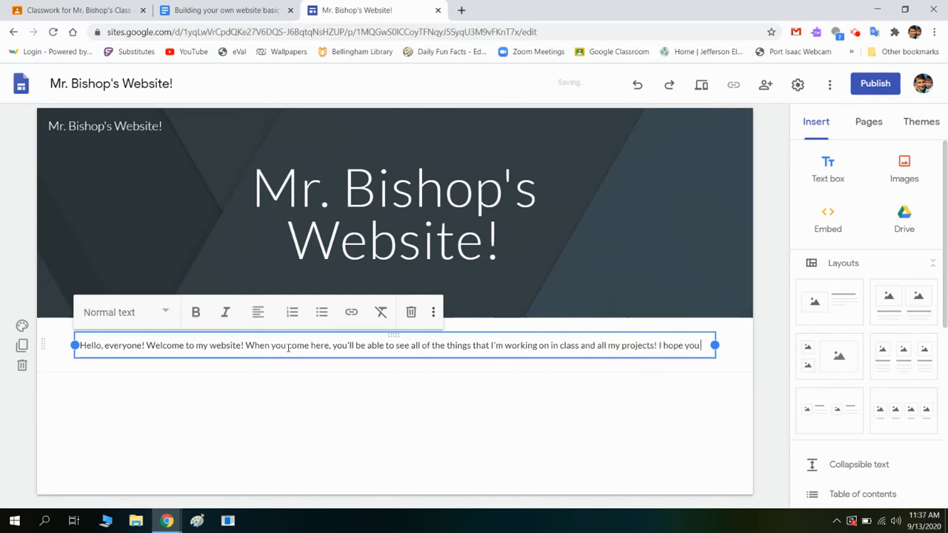
{"action": "type", "text": "ave fun!"}
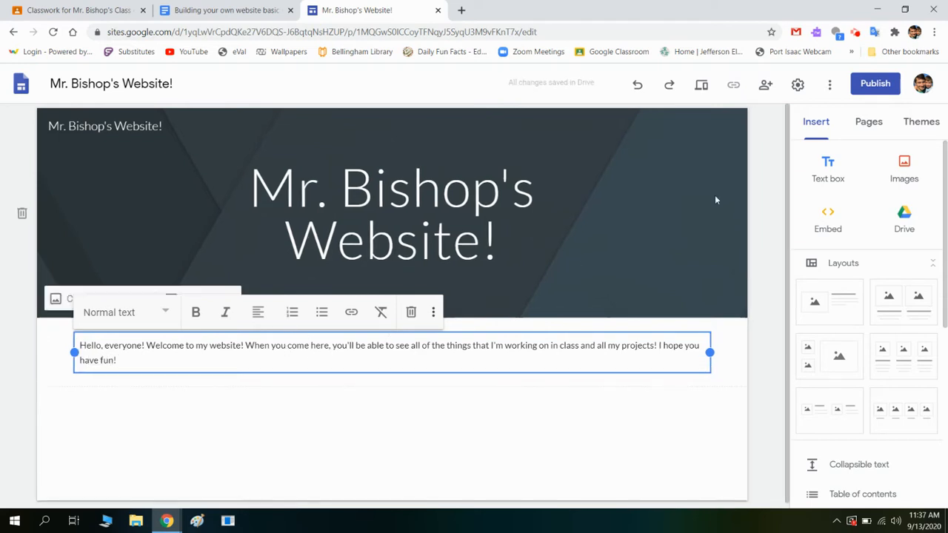
{"action": "left_click", "coordinate": [639, 411]}
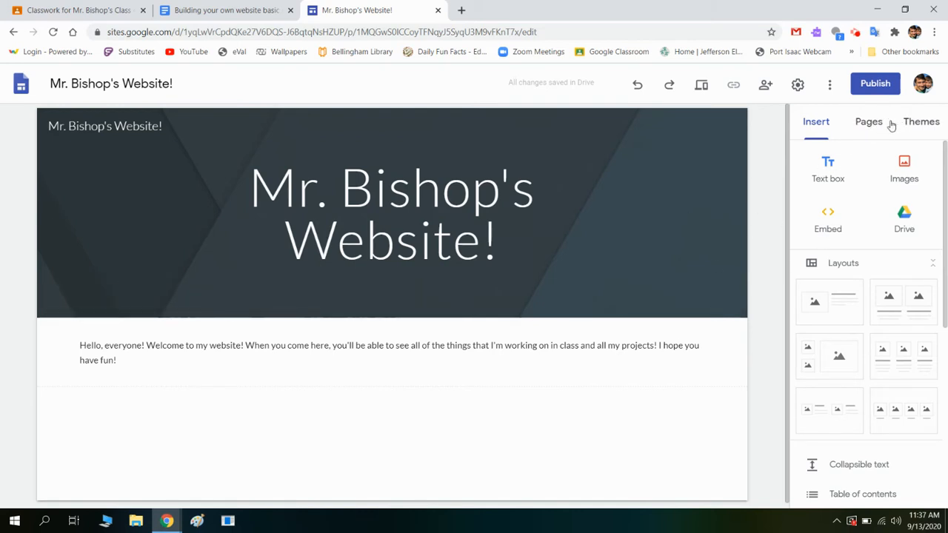
- Try the Aristotle, Diplomat, Vision, Level and Impression themes on the site one after another
{"action": "left_click", "coordinate": [917, 122]}
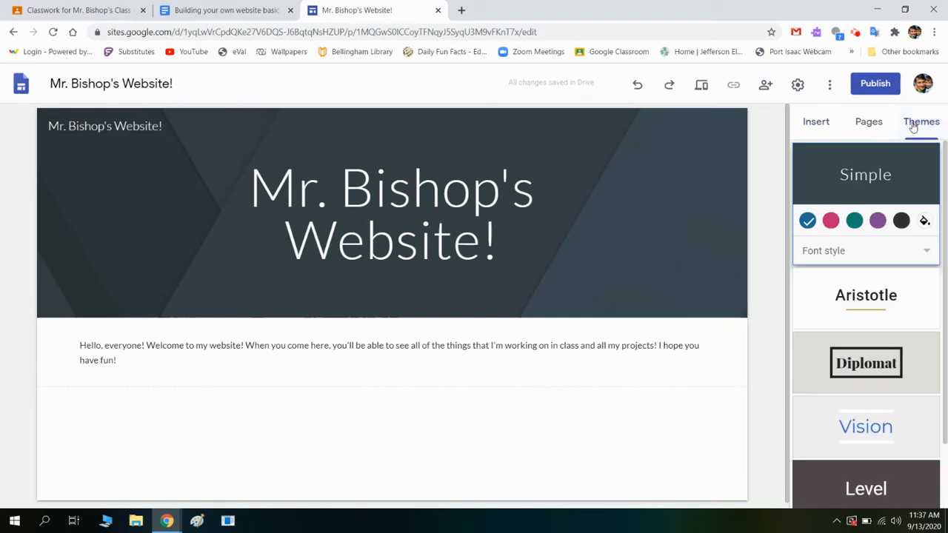
{"action": "scroll", "coordinate": [903, 191], "scroll_direction": "down", "scroll_amount": 1}
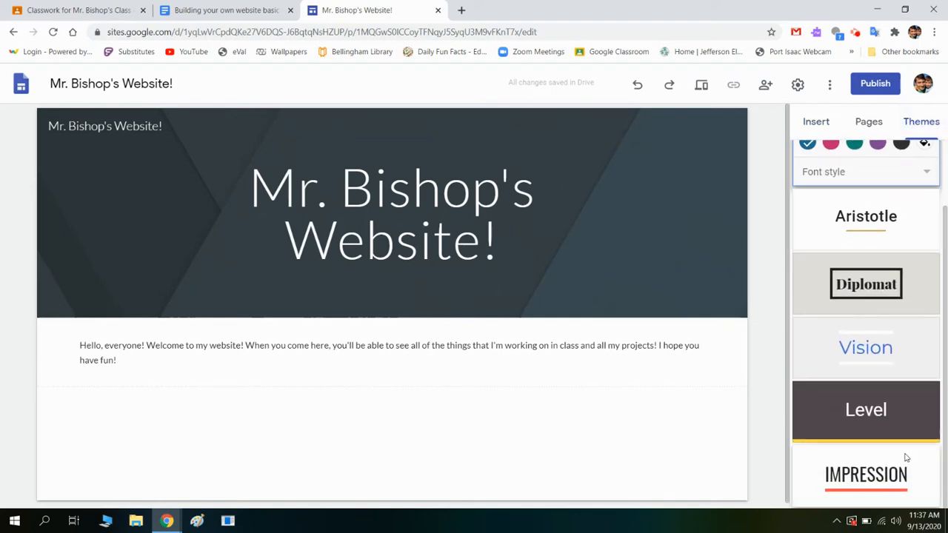
{"action": "scroll", "coordinate": [910, 302], "scroll_direction": "up", "scroll_amount": 1}
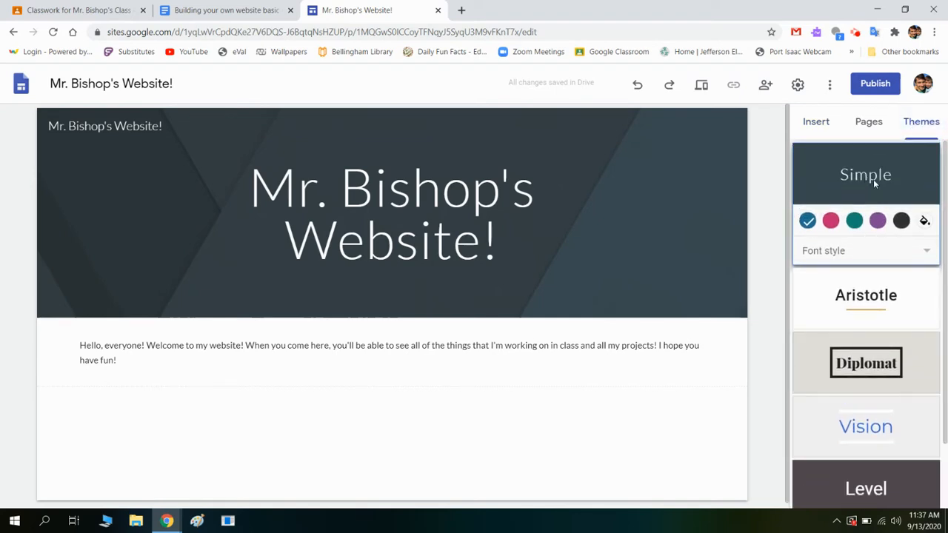
{"action": "scroll", "coordinate": [873, 185], "scroll_direction": "down", "scroll_amount": 1}
{"action": "left_click", "coordinate": [876, 228]}
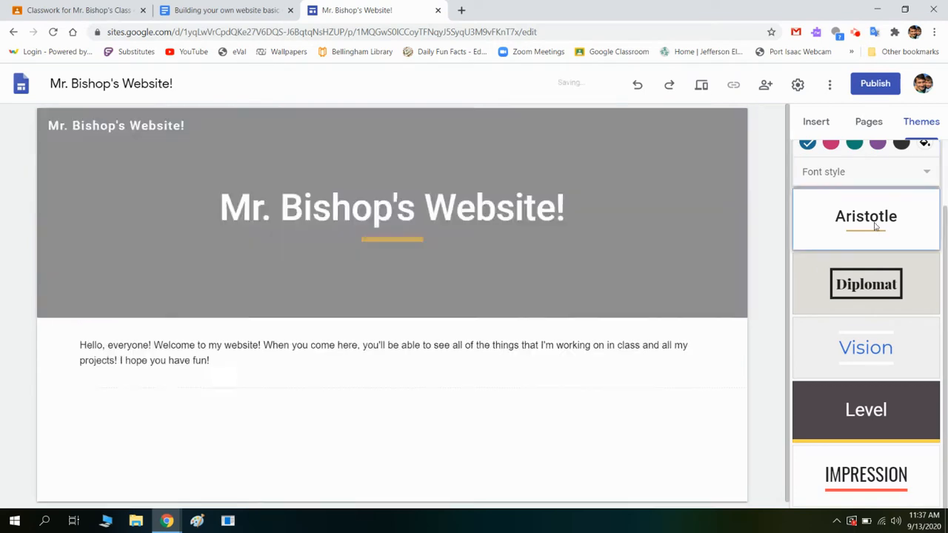
{"action": "left_click", "coordinate": [886, 345]}
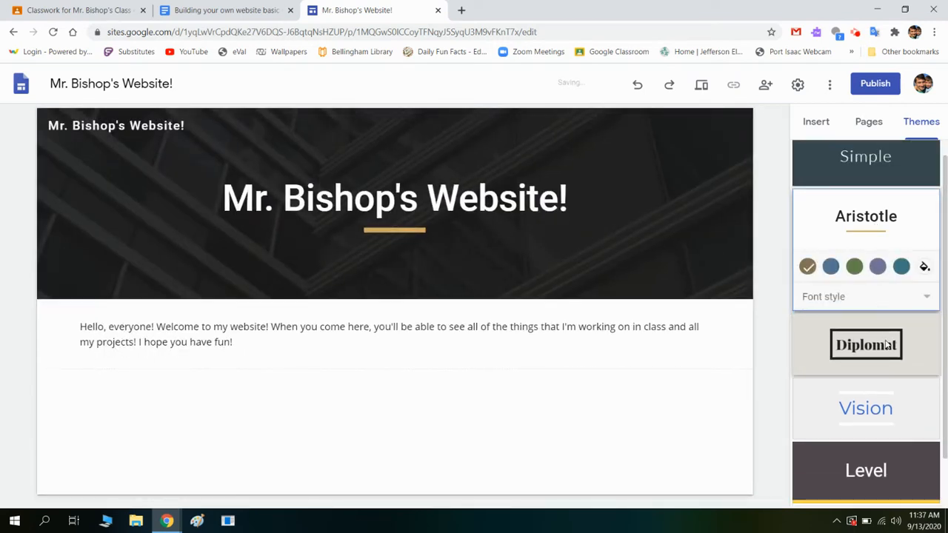
{"action": "scroll", "coordinate": [878, 336], "scroll_direction": "down", "scroll_amount": 1}
{"action": "left_click", "coordinate": [878, 337]}
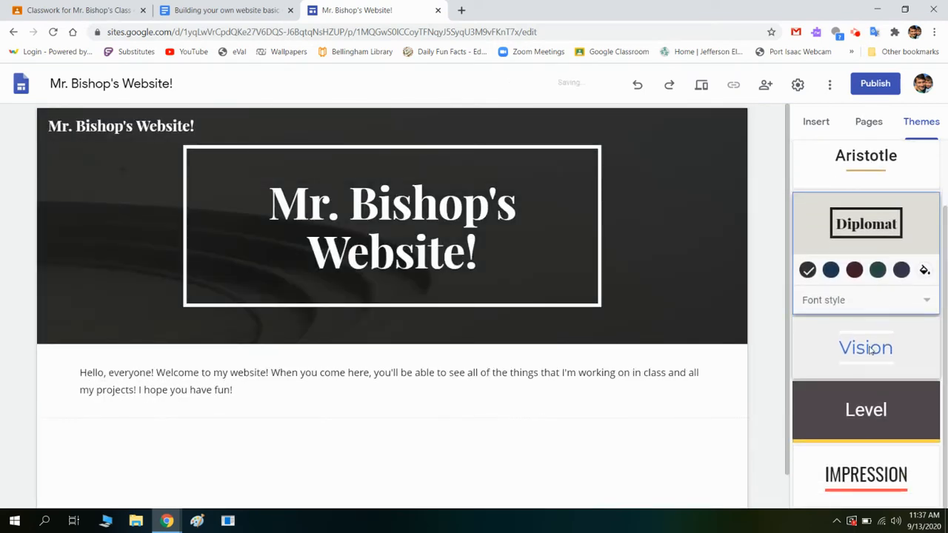
{"action": "left_click", "coordinate": [866, 408]}
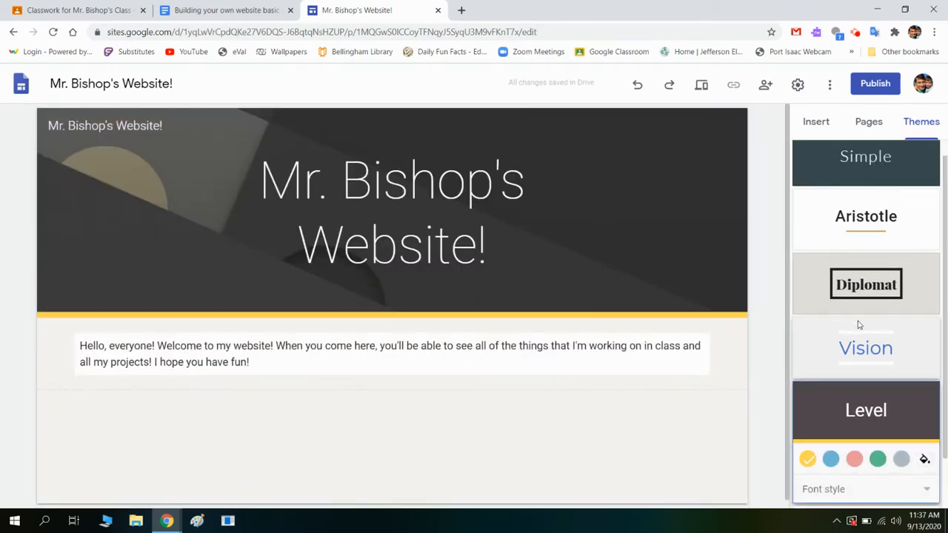
{"action": "scroll", "coordinate": [797, 324], "scroll_direction": "down", "scroll_amount": 1}
{"action": "left_click", "coordinate": [892, 459]}
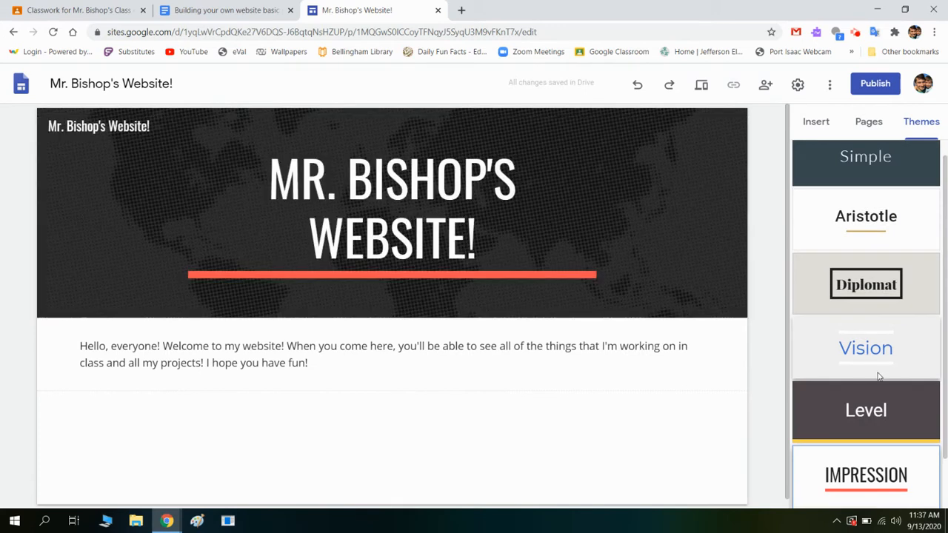
- Apply the Vision theme to the site and set its color to pinkish red
{"action": "left_click", "coordinate": [866, 360]}
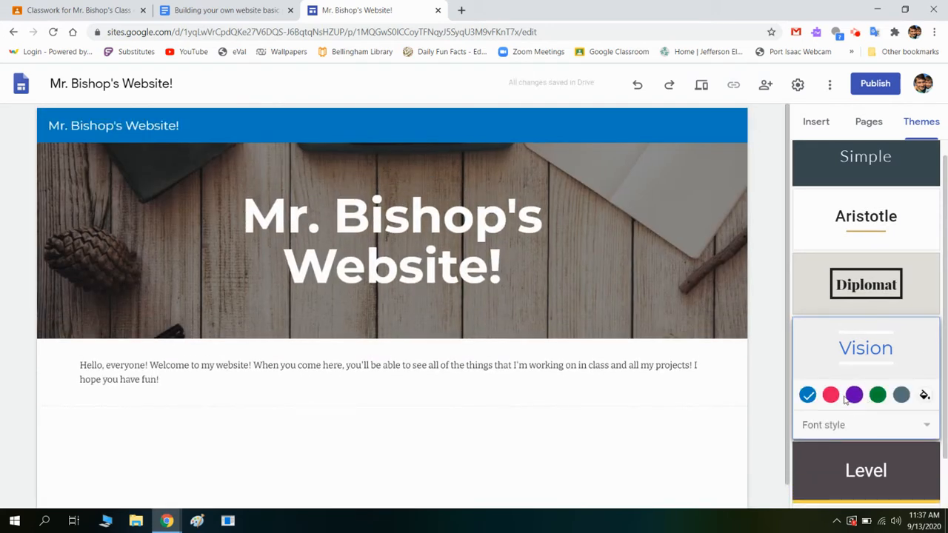
{"action": "left_click", "coordinate": [831, 399]}
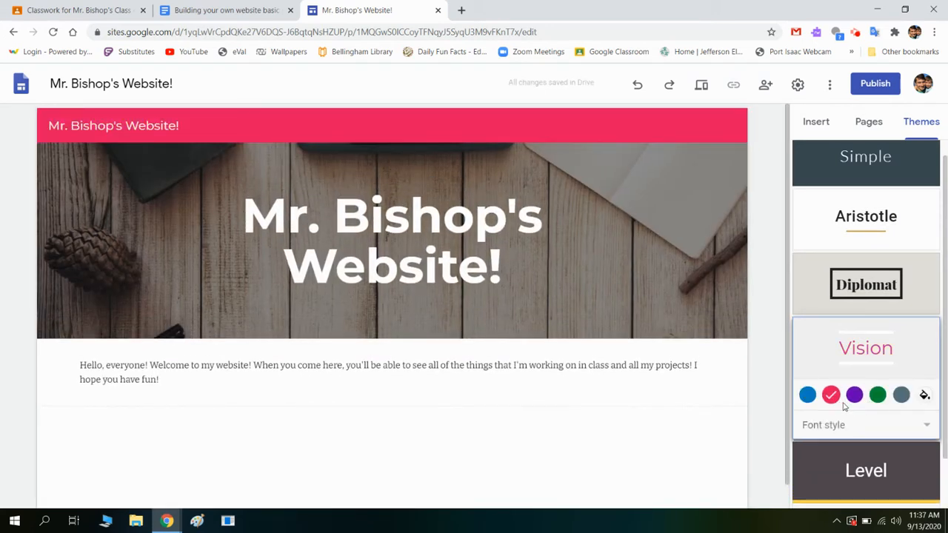
- Set the Vision theme's color to purple and view its font style options
{"action": "left_click", "coordinate": [853, 395]}
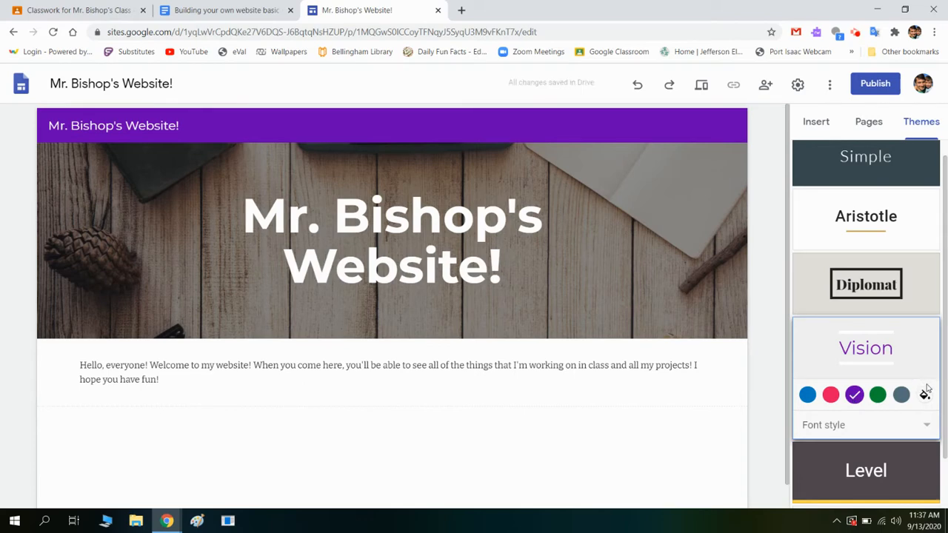
{"action": "left_click", "coordinate": [920, 424]}
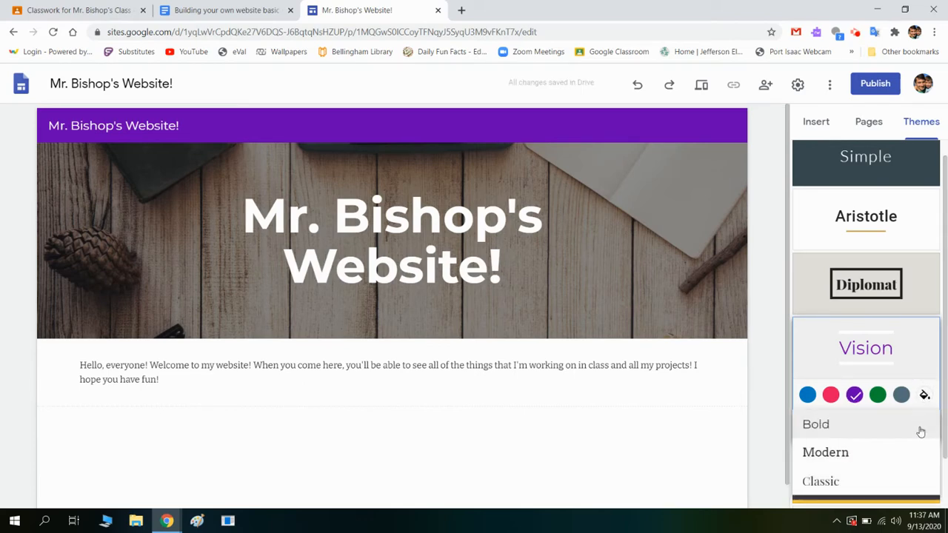
{"action": "left_click", "coordinate": [918, 333]}
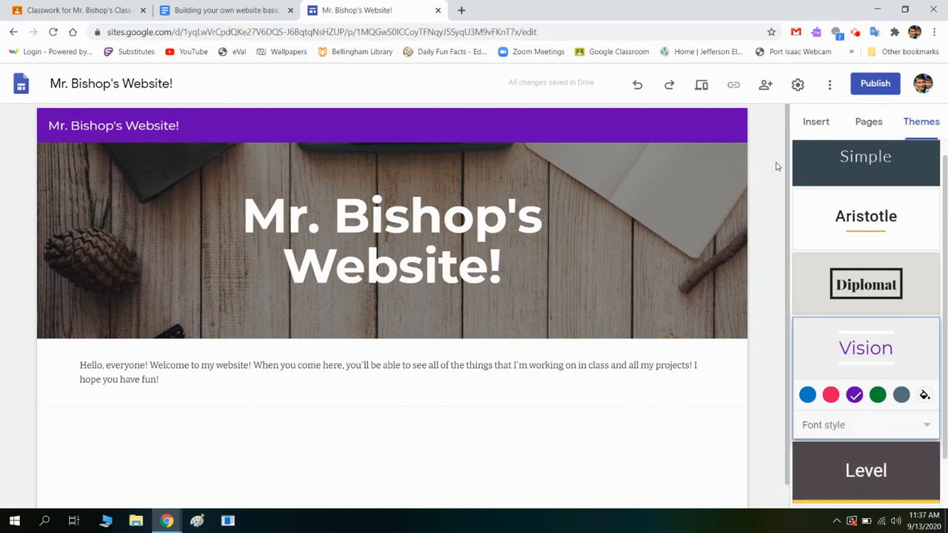
- Add a new page named "Reading" to the site
{"action": "left_click", "coordinate": [809, 122]}
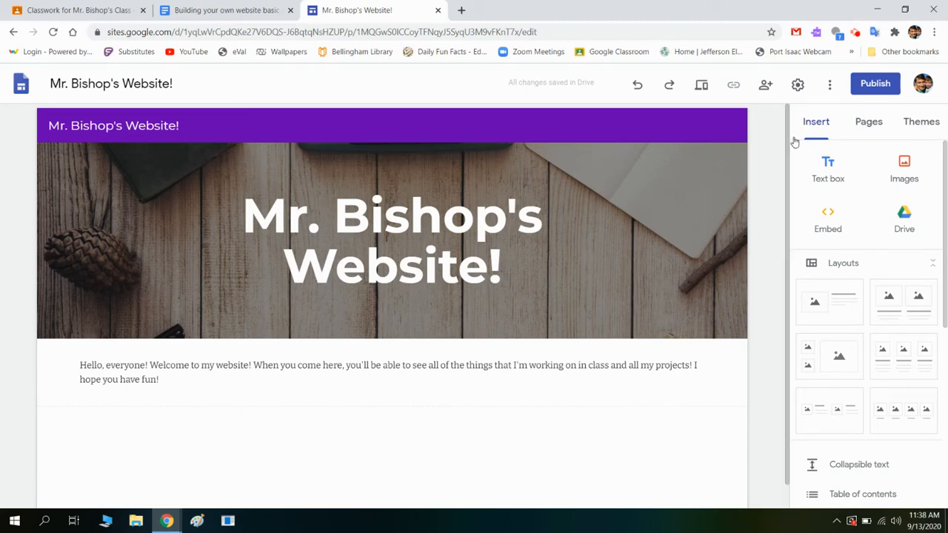
{"action": "left_click", "coordinate": [869, 125]}
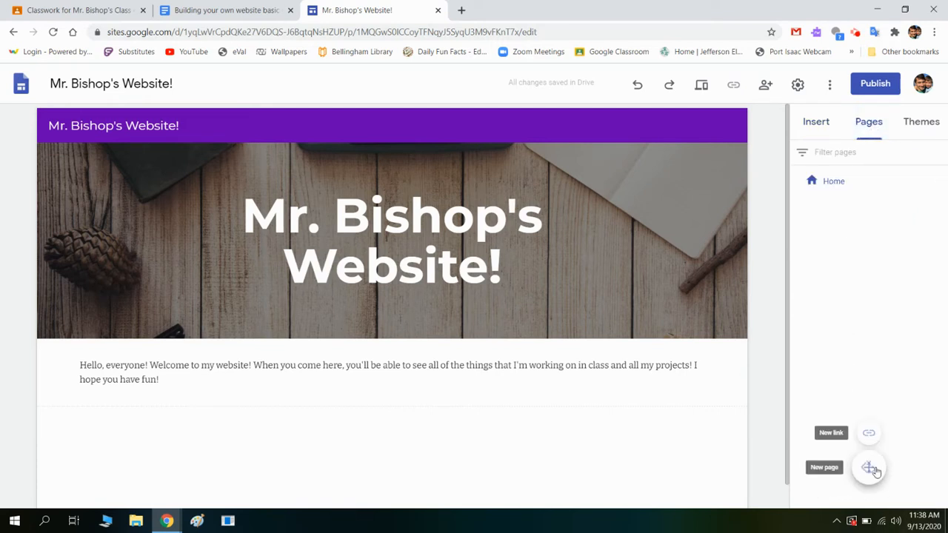
{"action": "left_click", "coordinate": [869, 468]}
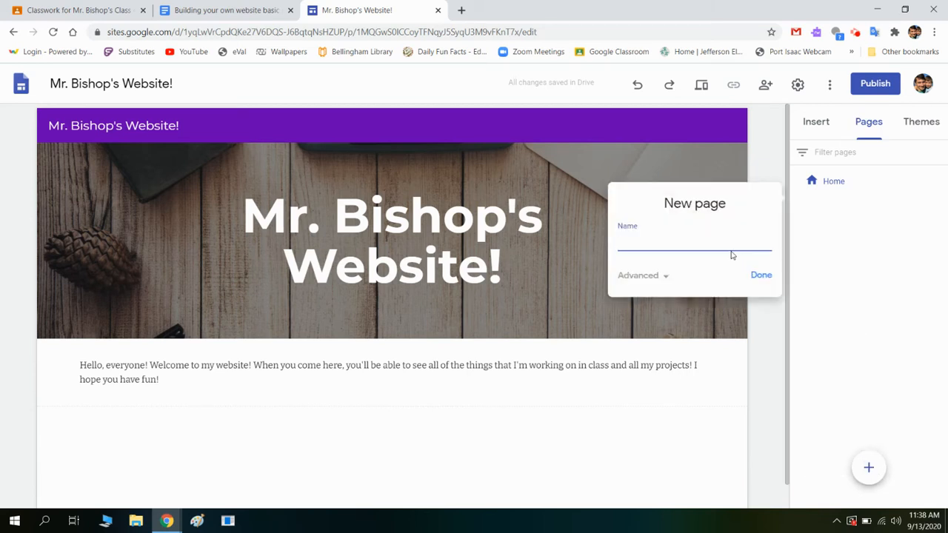
{"action": "type", "text": "Reading"}
{"action": "left_click", "coordinate": [761, 274]}
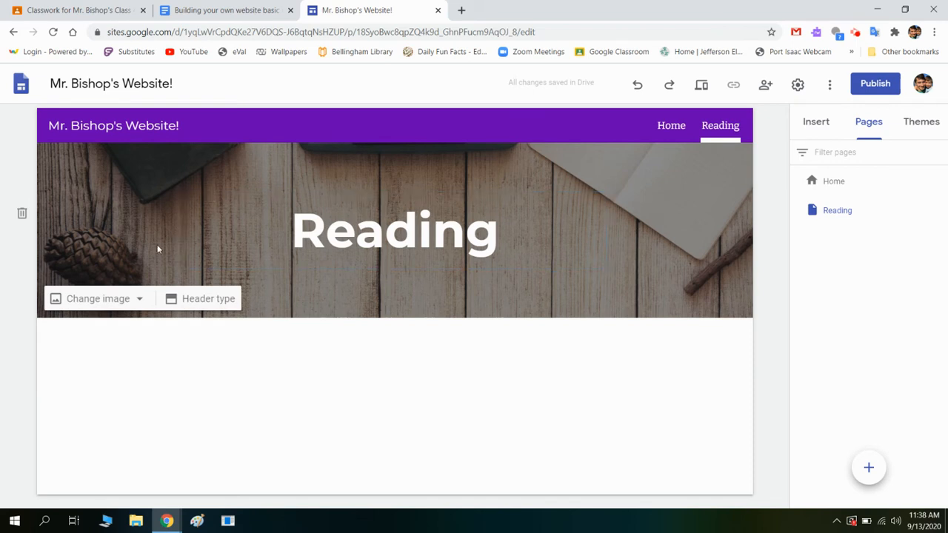
- Search Google images for "reading" to replace the Reading page's header image
{"action": "left_click", "coordinate": [109, 302]}
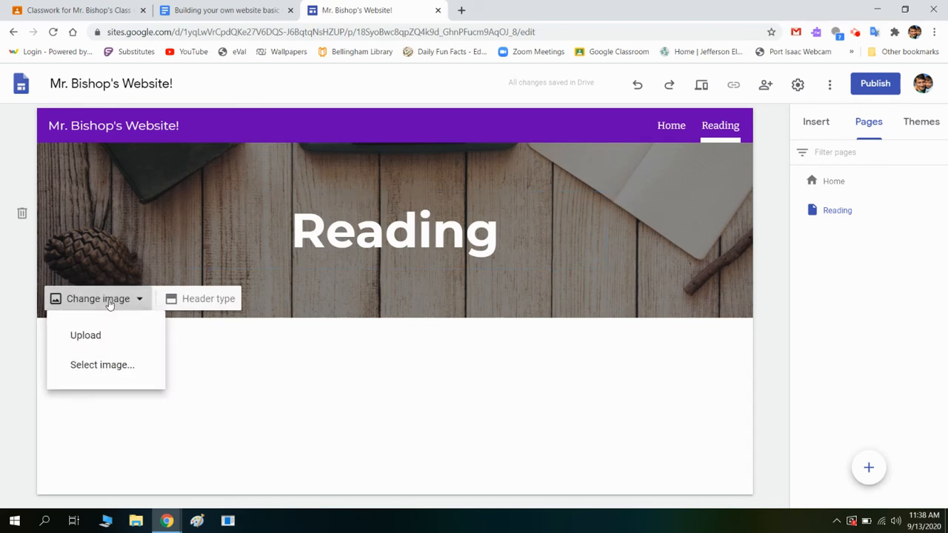
{"action": "left_click", "coordinate": [112, 364]}
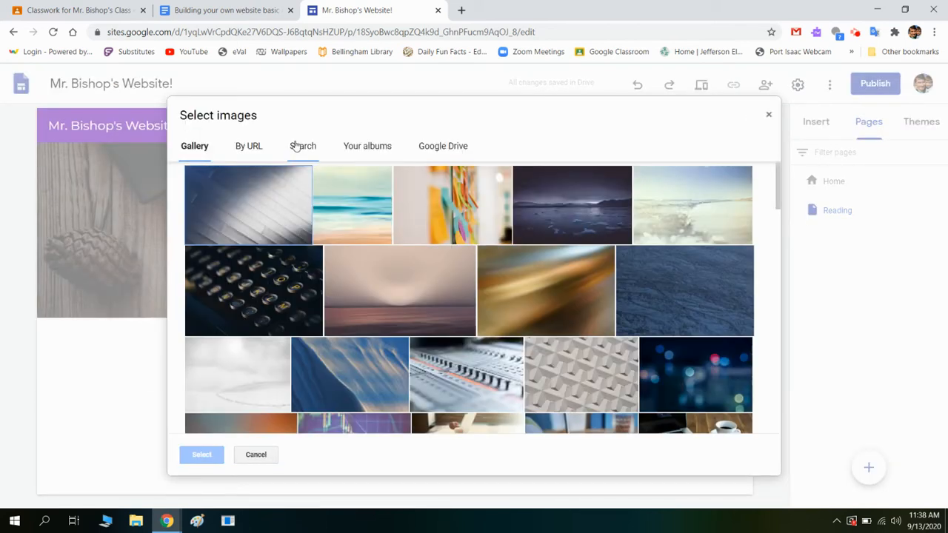
{"action": "left_click", "coordinate": [296, 146]}
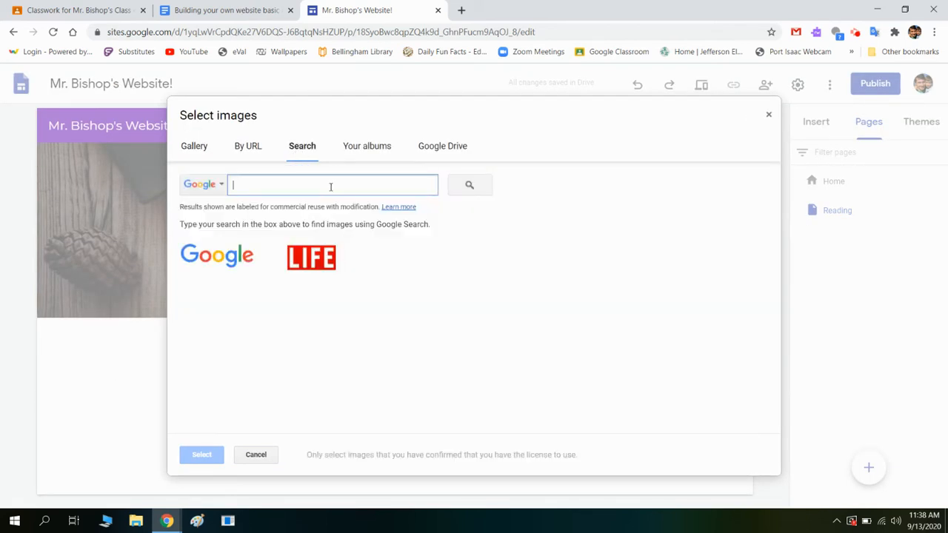
{"action": "type", "text": "reading"}
{"action": "key", "text": "Return"}
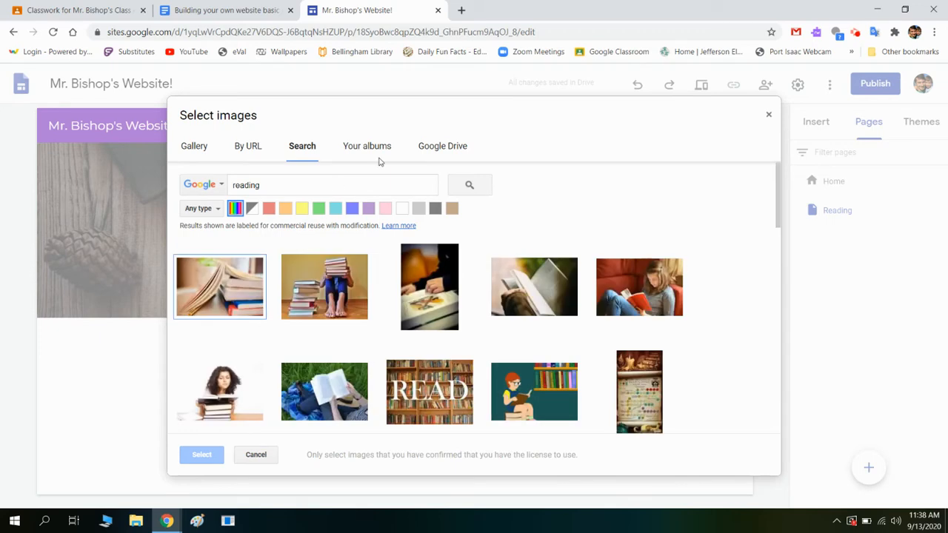
- Set the Reading page's header to the photo of an open book with its pages folded into a heart
{"action": "scroll", "coordinate": [596, 230], "scroll_direction": "down", "scroll_amount": 2}
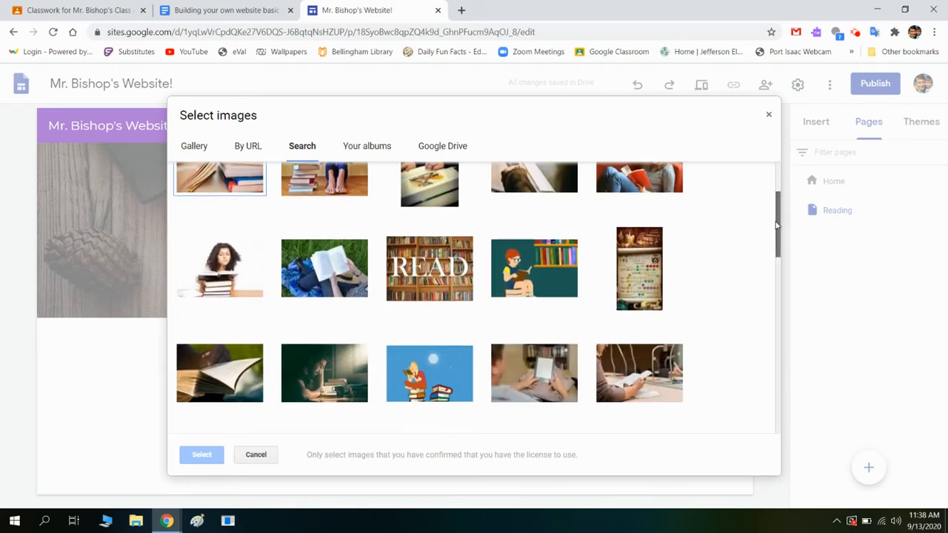
{"action": "left_click_drag", "start_coordinate": [781, 225], "coordinate": [783, 184]}
{"action": "scroll", "coordinate": [783, 185], "scroll_direction": "down", "scroll_amount": 4}
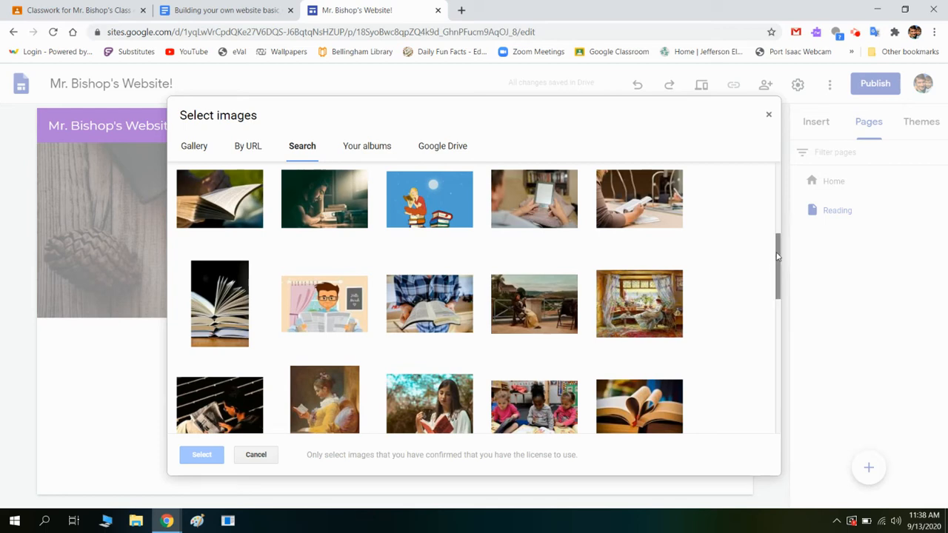
{"action": "left_click_drag", "start_coordinate": [778, 255], "coordinate": [778, 294]}
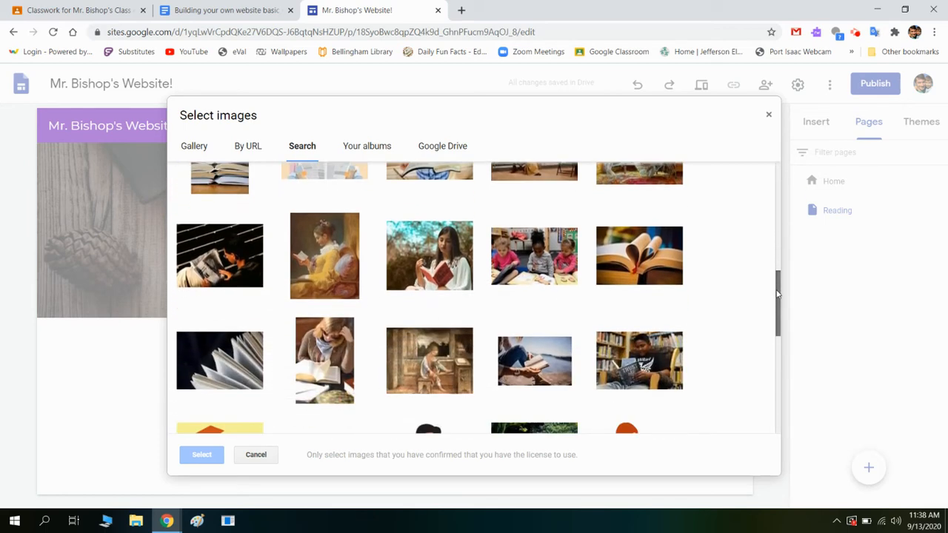
{"action": "left_click", "coordinate": [645, 258]}
{"action": "left_click", "coordinate": [202, 455]}
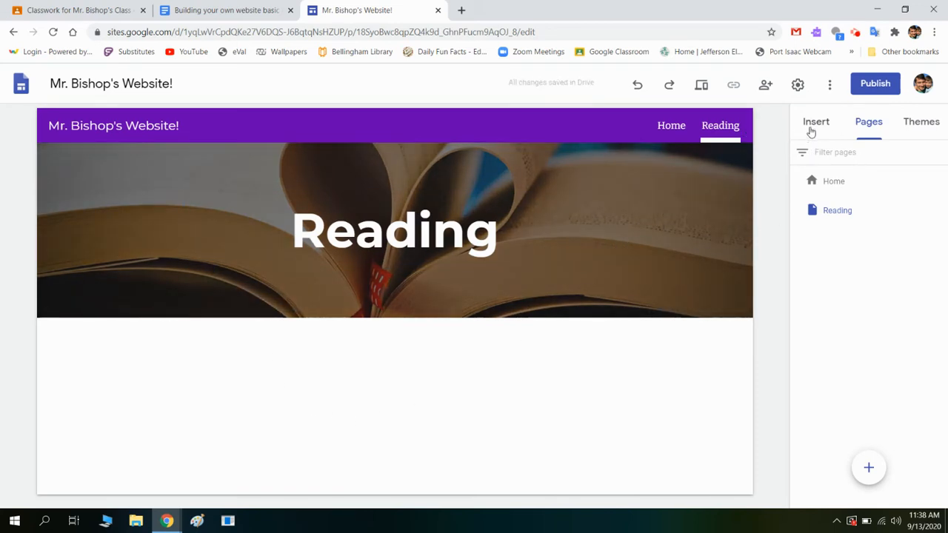
- Insert a text box reading "On the Reading page, you will learn about the different books that I'm reading"
{"action": "left_click", "coordinate": [811, 127]}
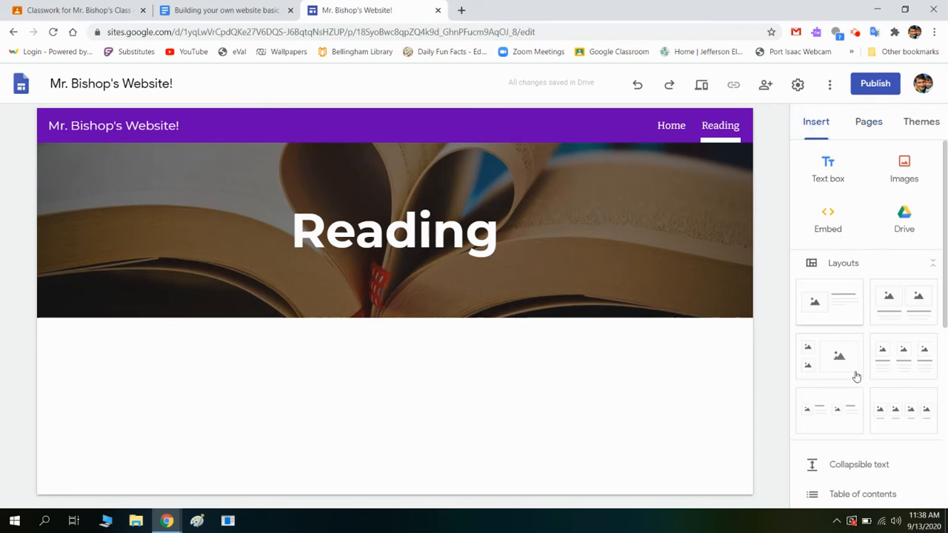
{"action": "left_click", "coordinate": [828, 163]}
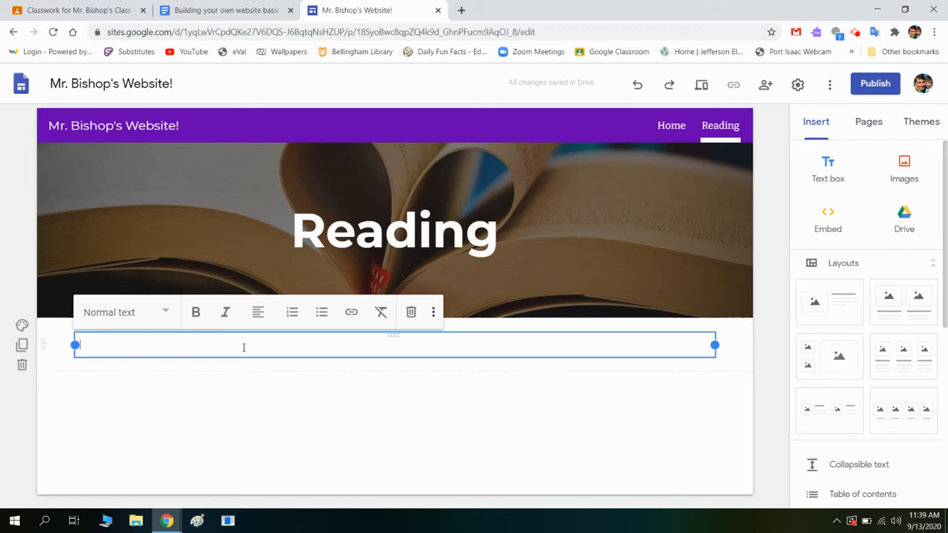
{"action": "type", "text": "On"}
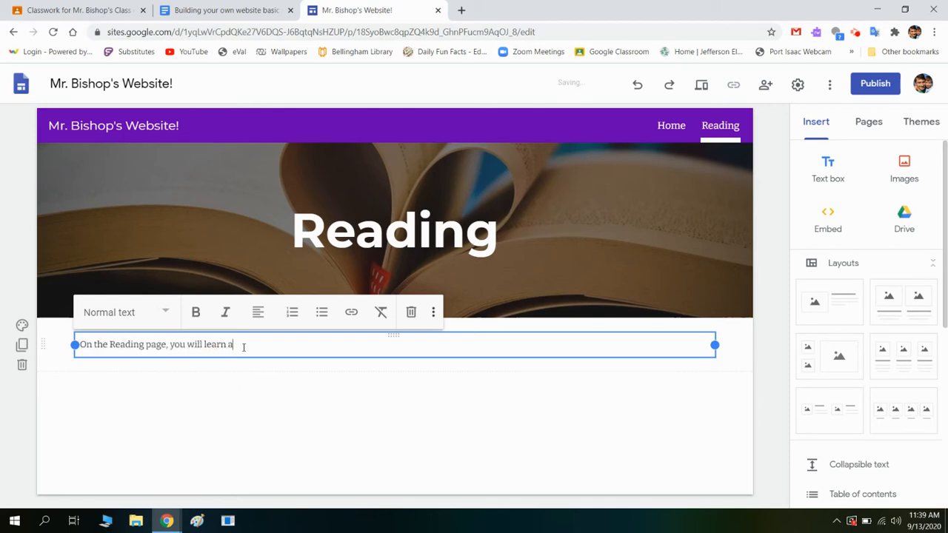
{"action": "type", "text": "fferent bo"}
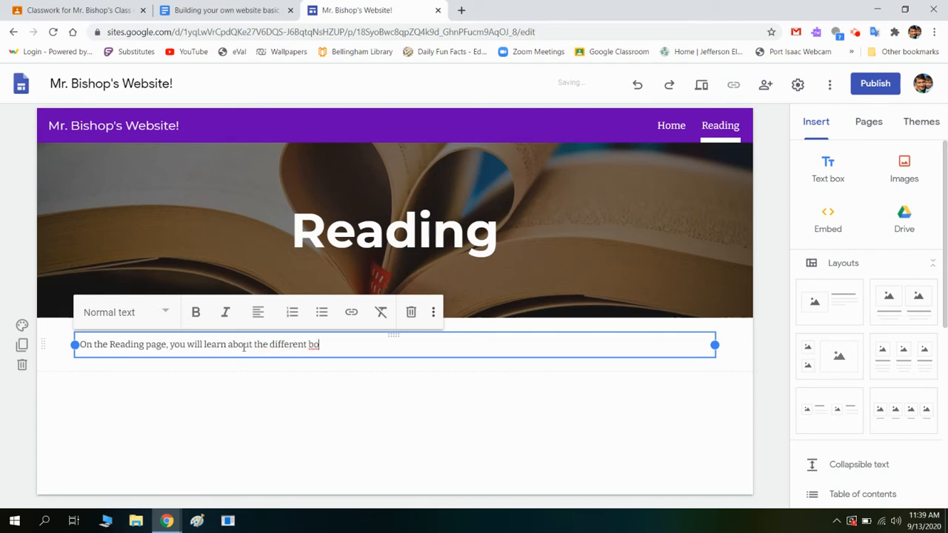
{"action": "type", "text": "oks that I'm reading"}
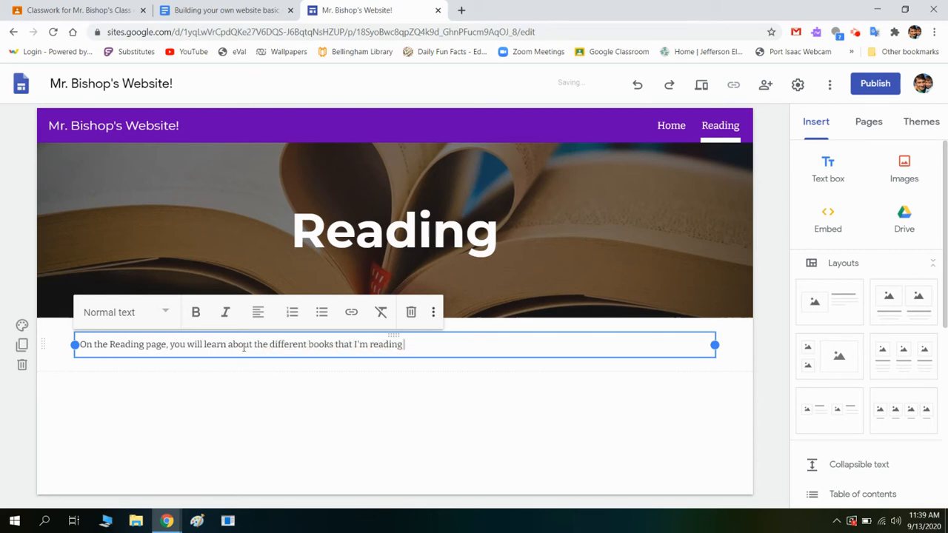
- Continue the text with "in class. I'll also show you some of the assignments that I work on for reading, and I will be recommending books that"
{"action": "type", "text": " in class. I'll also show you some of t"}
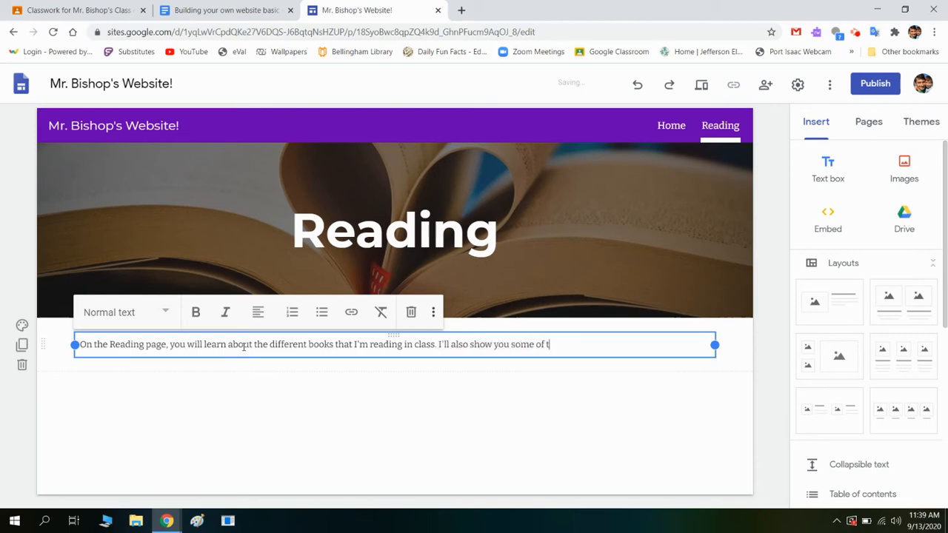
{"action": "type", "text": "he assignments that I work on for read"}
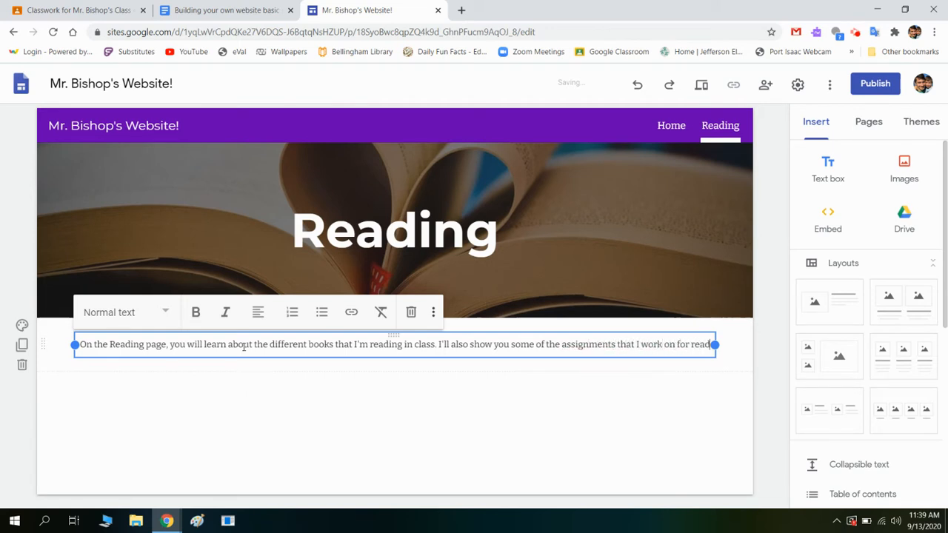
{"action": "type", "text": "ing, and I"}
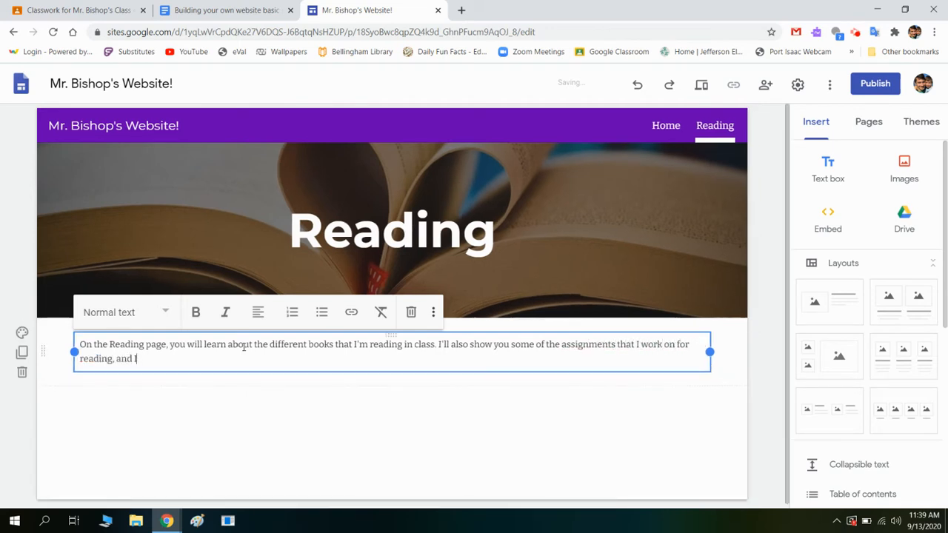
{"action": "type", "text": " will be recommending books that"}
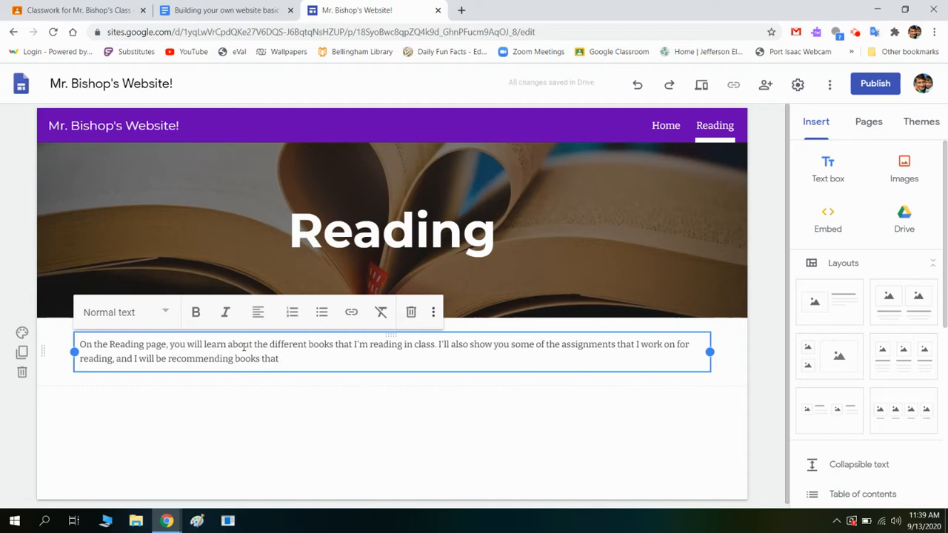
- Finish the sentence with an italic "you" followed by "might want to read every week as well!" in regular style
{"action": "key", "text": "ctrl+i"}
{"action": "type", "text": "you"}
{"action": "key", "text": "ctrl+i"}
{"action": "type", "text": "might want to read every week as well"}
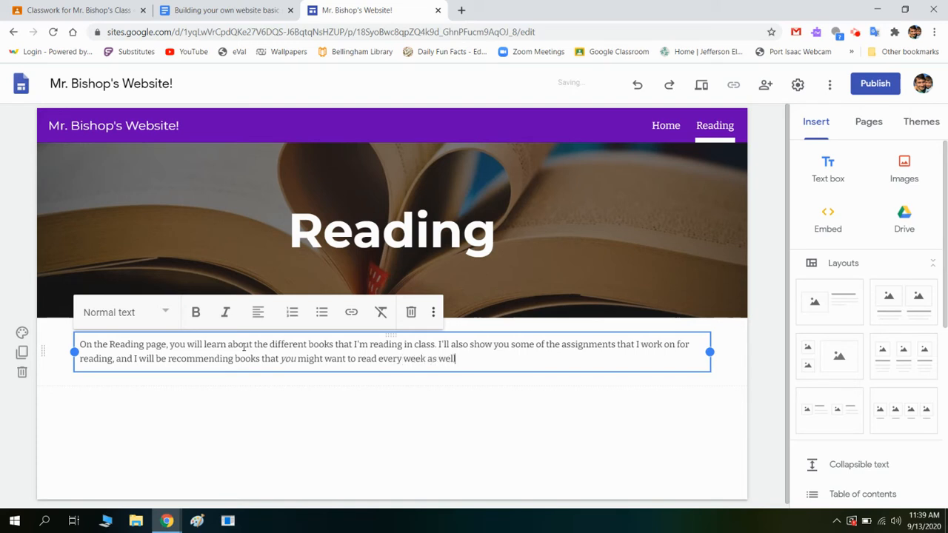
{"action": "type", "text": "!"}
- Try bold on the italic word "you" in the Reading text and remove it again
{"action": "left_click_drag", "start_coordinate": [295, 359], "coordinate": [280, 360]}
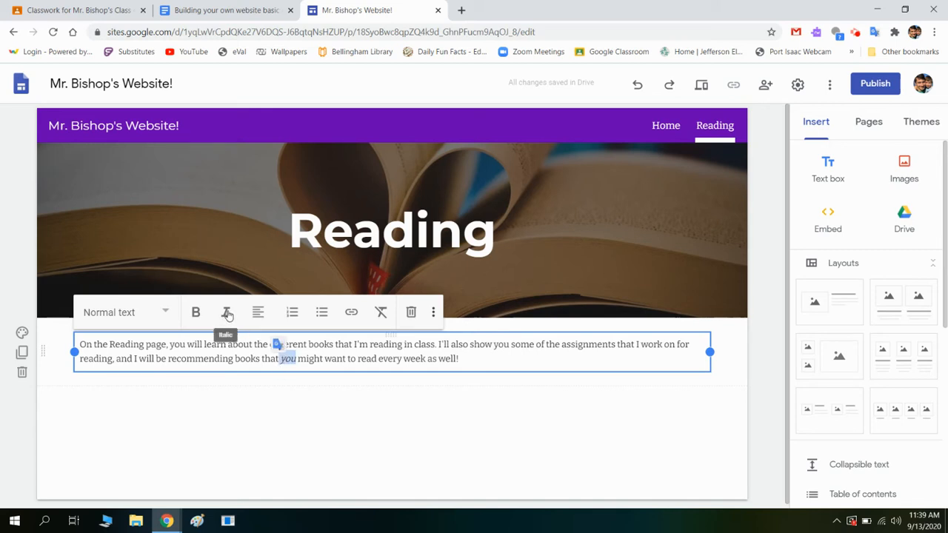
{"action": "left_click", "coordinate": [196, 313]}
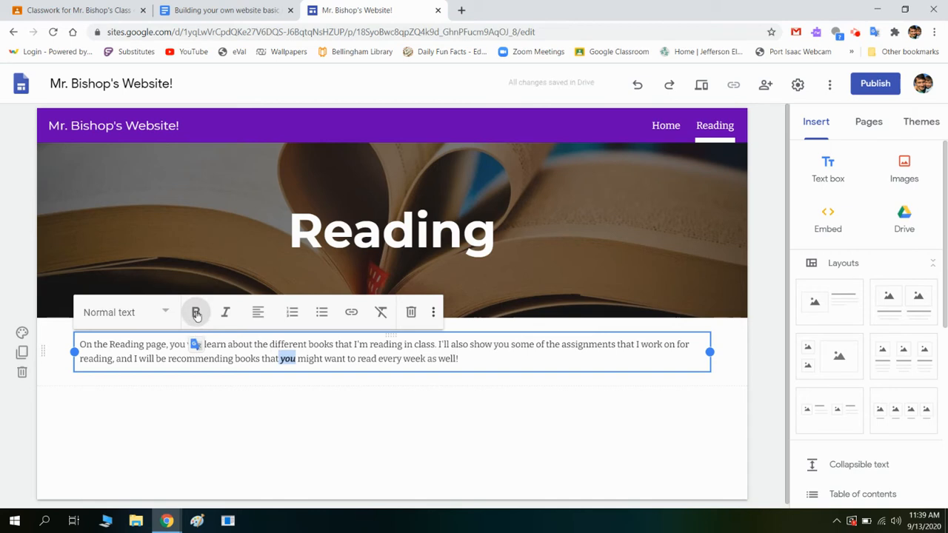
{"action": "left_click", "coordinate": [196, 313]}
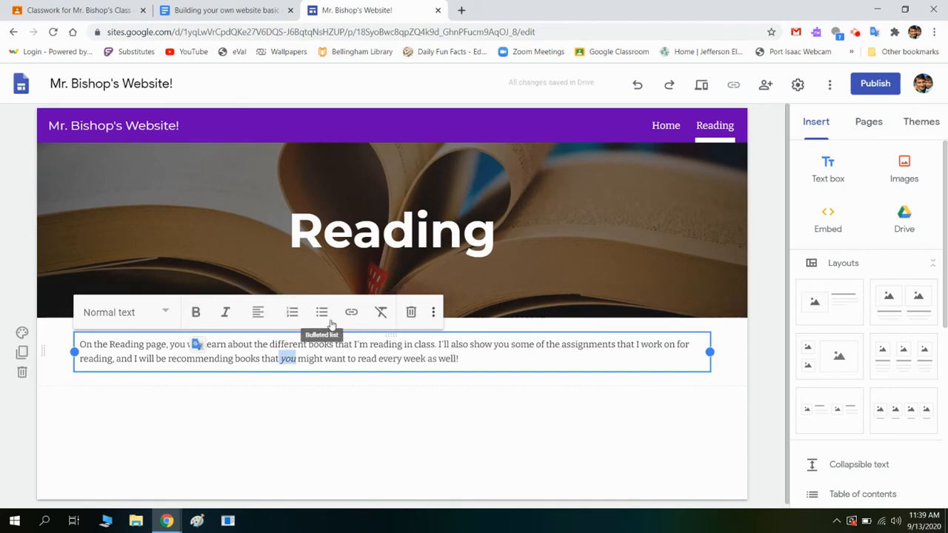
{"action": "left_click", "coordinate": [427, 390]}
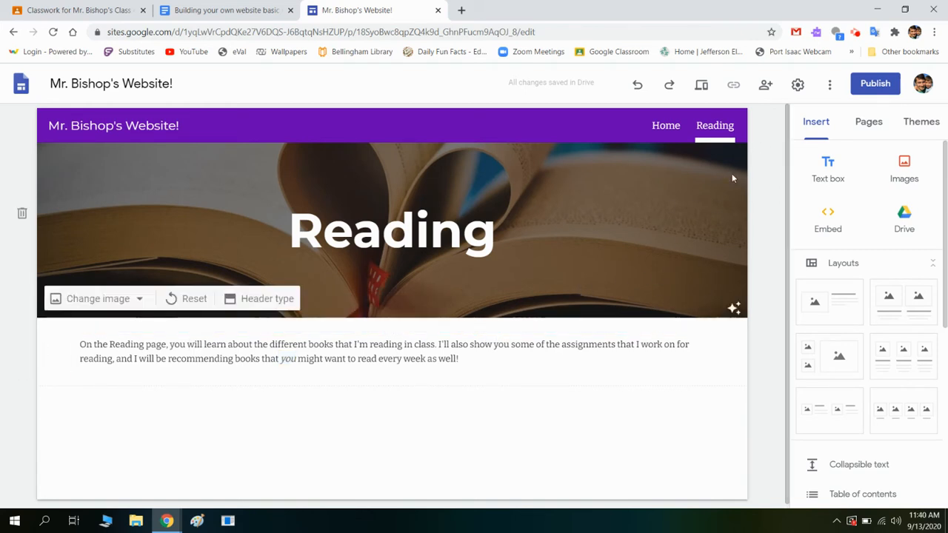
- Examine what can be inserted on the Reading page, including the My Drive folders, image options and other content elements
{"action": "left_click", "coordinate": [872, 126]}
{"action": "left_click", "coordinate": [815, 123]}
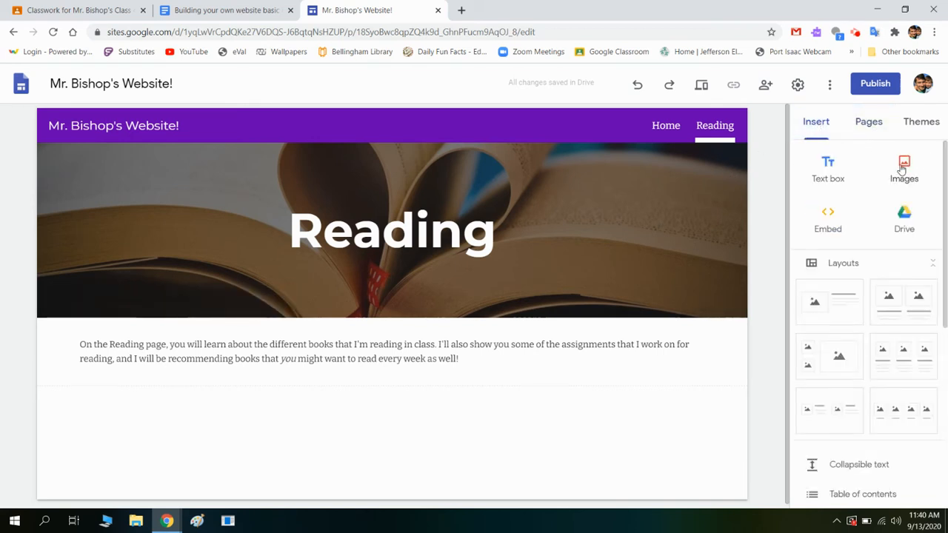
{"action": "scroll", "coordinate": [417, 401], "scroll_direction": "down", "scroll_amount": 1}
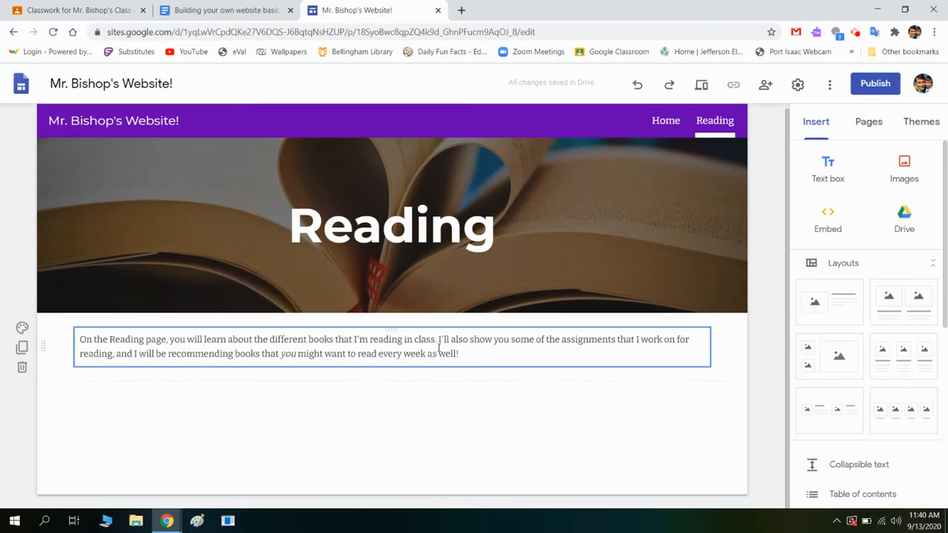
{"action": "left_click", "coordinate": [903, 215]}
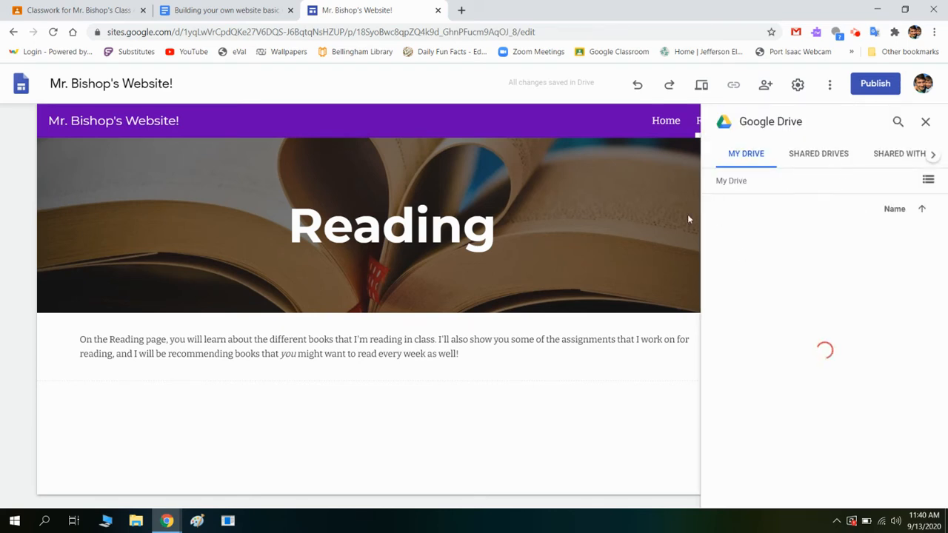
{"action": "scroll", "coordinate": [822, 330], "scroll_direction": "down", "scroll_amount": 7}
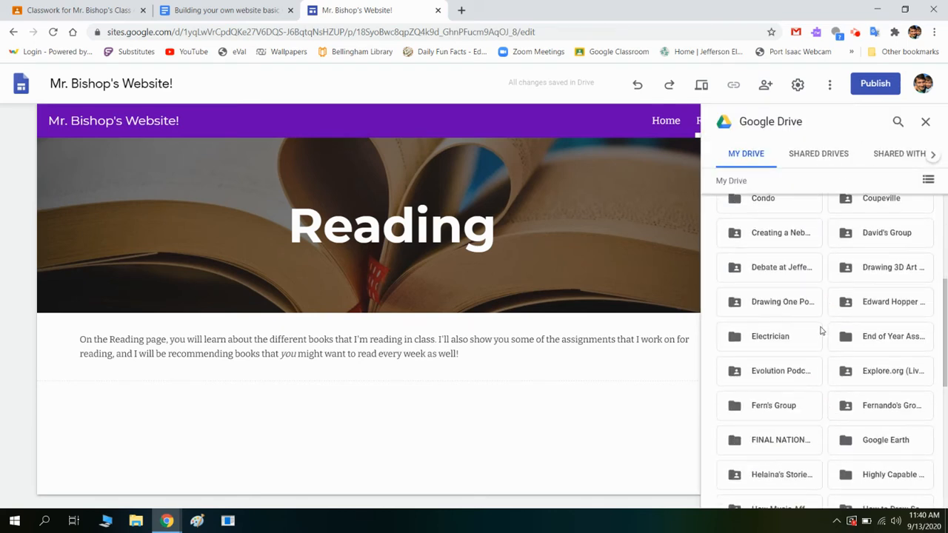
{"action": "scroll", "coordinate": [835, 340], "scroll_direction": "up", "scroll_amount": 4}
{"action": "scroll", "coordinate": [835, 339], "scroll_direction": "up", "scroll_amount": 3}
{"action": "scroll", "coordinate": [889, 314], "scroll_direction": "down", "scroll_amount": 15}
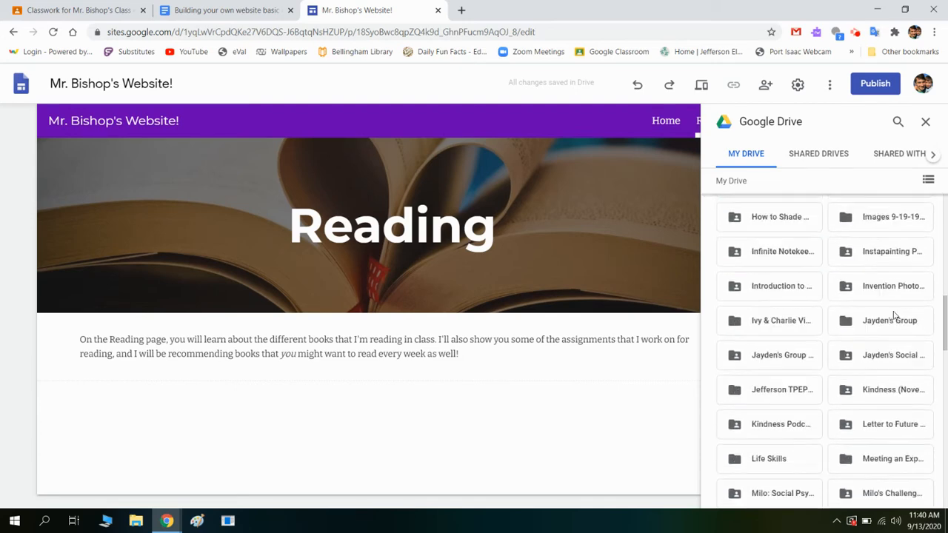
{"action": "scroll", "coordinate": [866, 272], "scroll_direction": "up", "scroll_amount": 10}
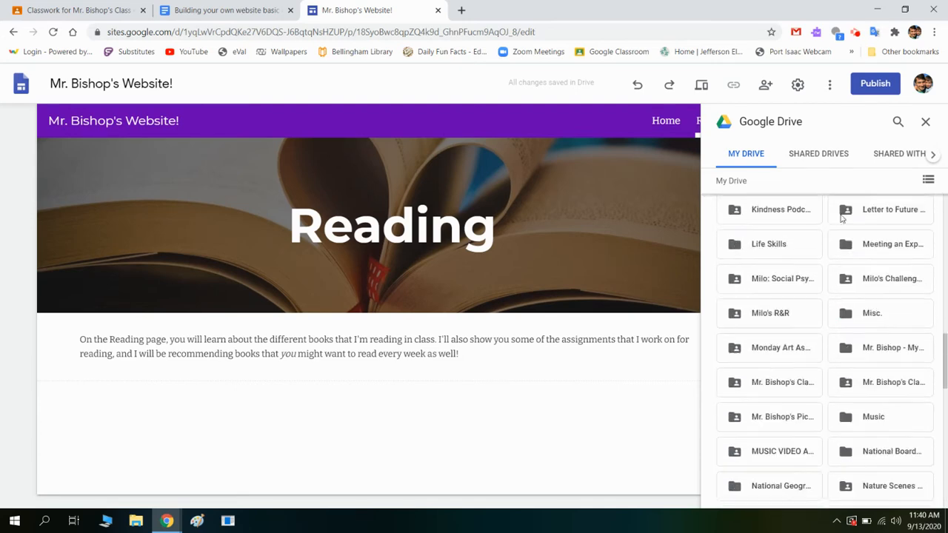
{"action": "left_click", "coordinate": [924, 122]}
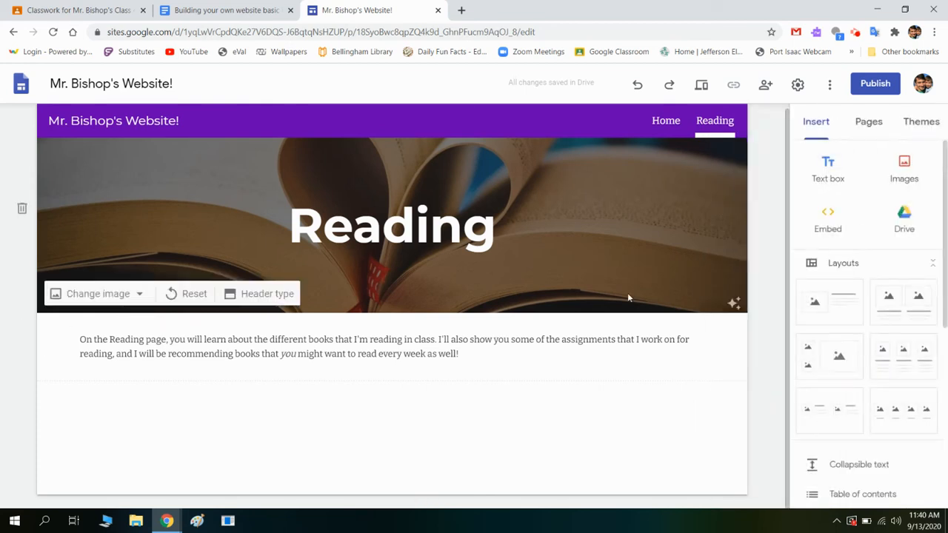
{"action": "left_click", "coordinate": [906, 175]}
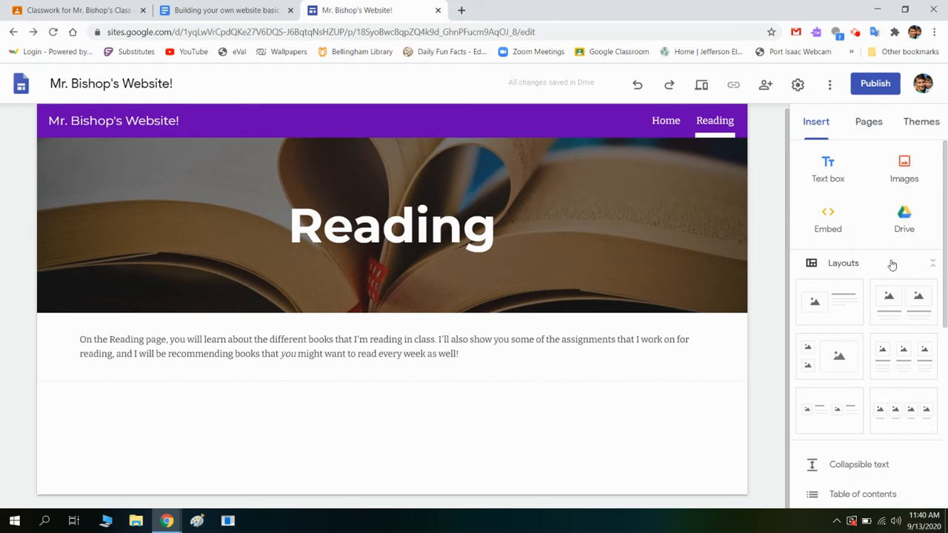
{"action": "scroll", "coordinate": [891, 262], "scroll_direction": "down", "scroll_amount": 4}
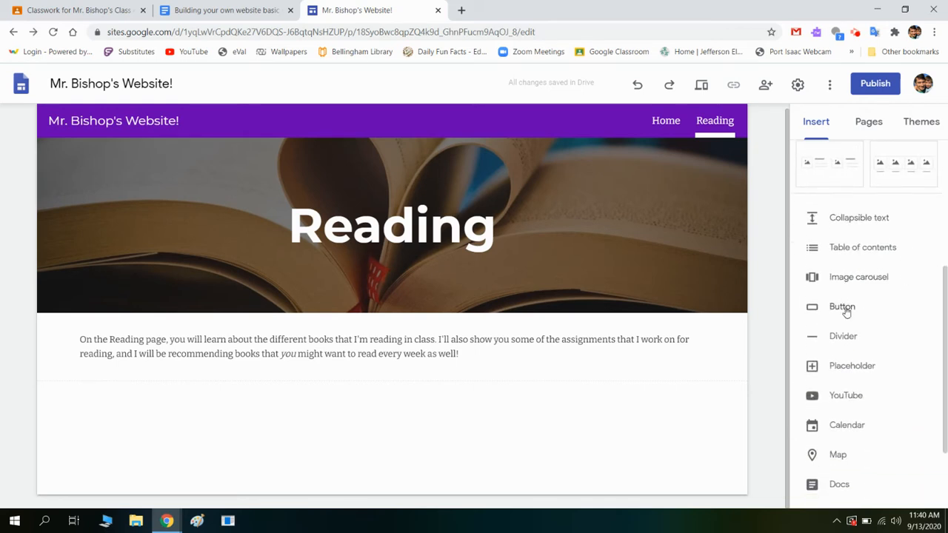
{"action": "scroll", "coordinate": [846, 314], "scroll_direction": "down", "scroll_amount": 3}
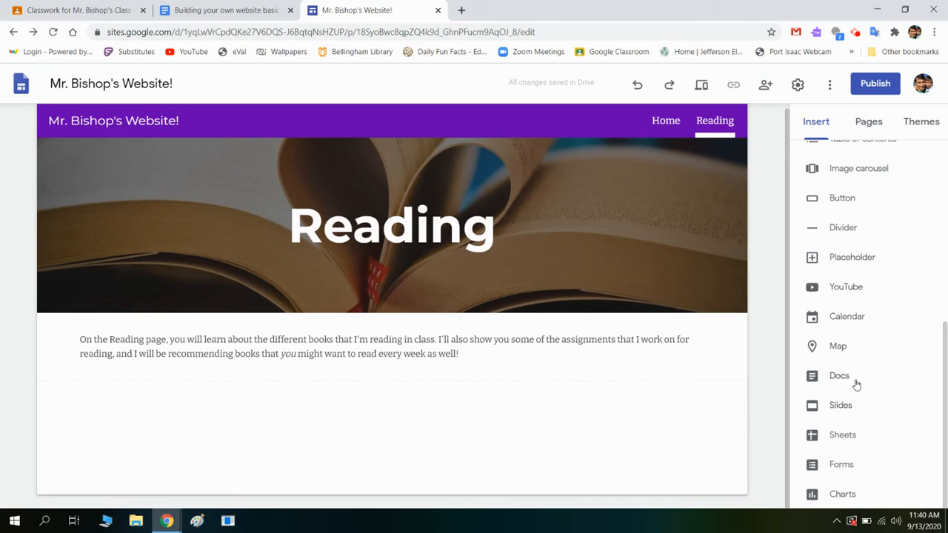
{"action": "scroll", "coordinate": [857, 392], "scroll_direction": "up", "scroll_amount": 5}
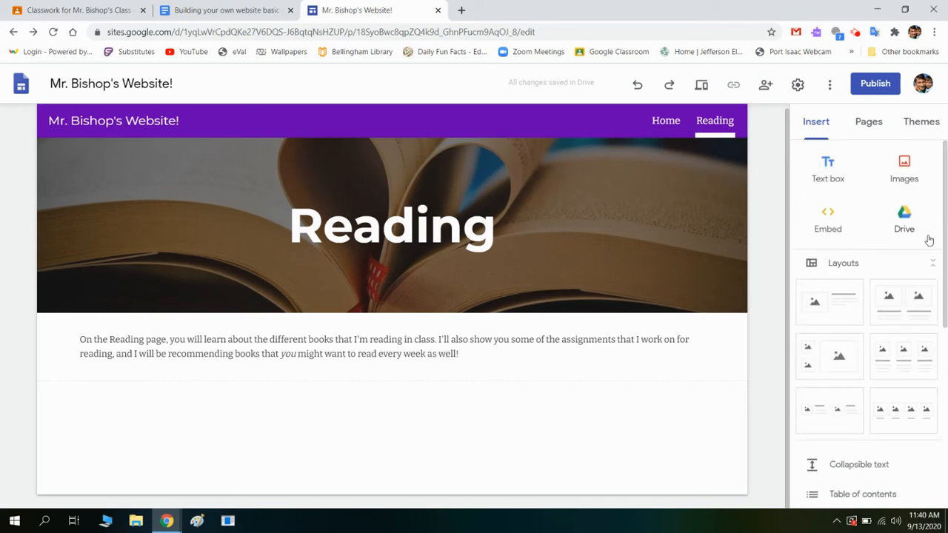
- Add a new page named "Writing" to the site
{"action": "left_click", "coordinate": [869, 127]}
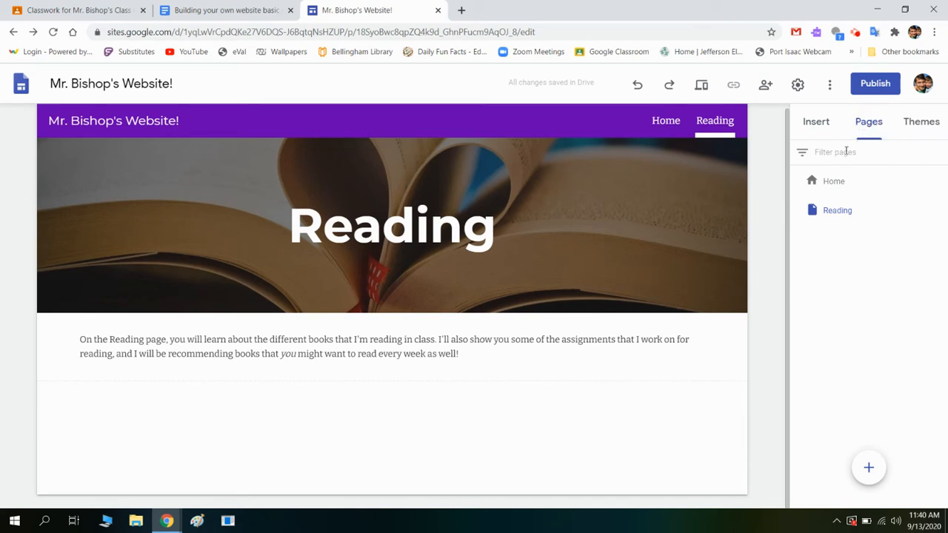
{"action": "left_click", "coordinate": [869, 463]}
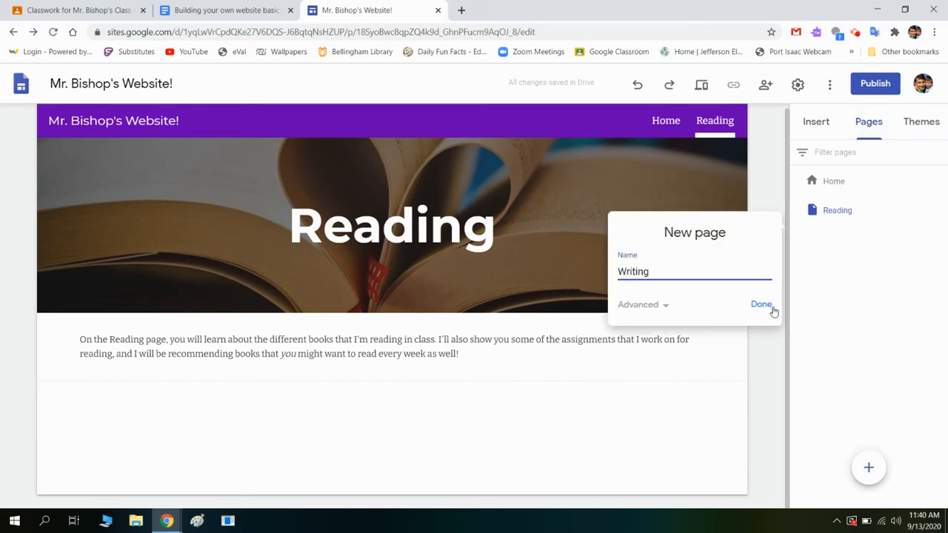
{"action": "type", "text": "Writing"}
{"action": "left_click", "coordinate": [771, 308]}
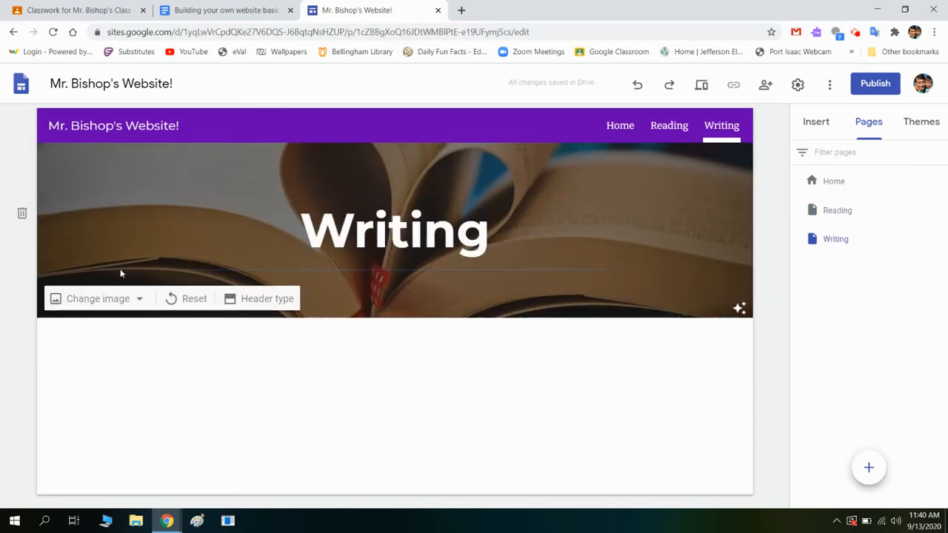
- Replace the Writing page's header image with an image-search result for "writing" showing a dark pen lying on a spiral notebook
{"action": "left_click", "coordinate": [122, 298]}
{"action": "left_click", "coordinate": [108, 364]}
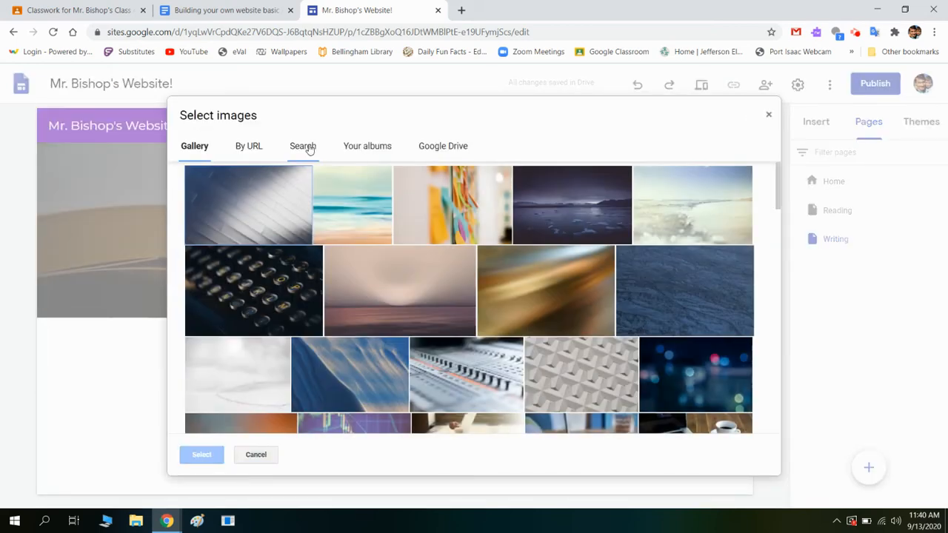
{"action": "left_click", "coordinate": [309, 147]}
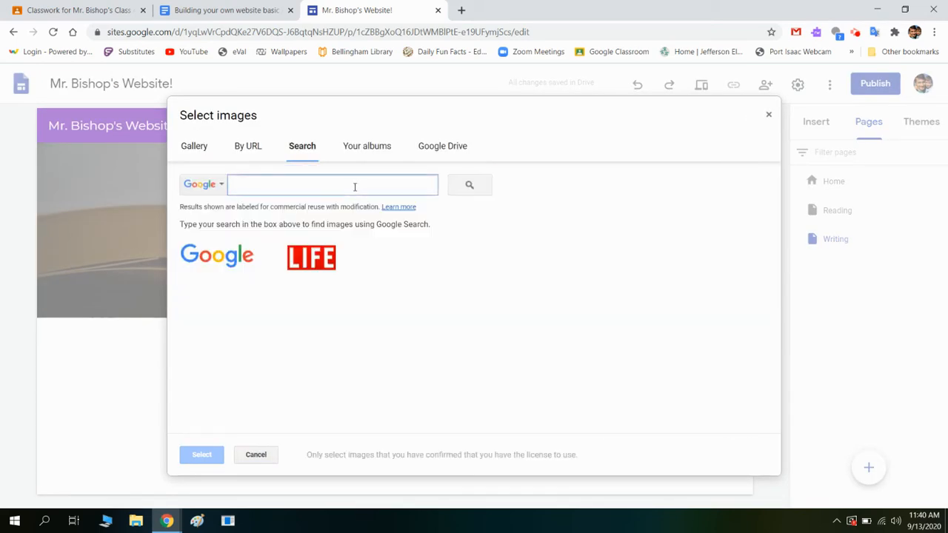
{"action": "type", "text": "writing"}
{"action": "left_click", "coordinate": [483, 187]}
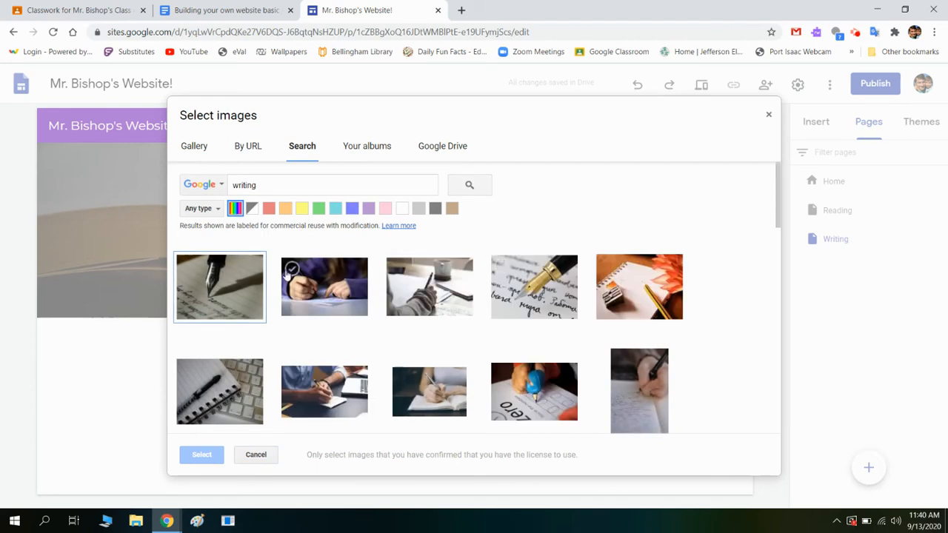
{"action": "scroll", "coordinate": [612, 288], "scroll_direction": "down", "scroll_amount": 1}
{"action": "scroll", "coordinate": [569, 289], "scroll_direction": "down", "scroll_amount": 3}
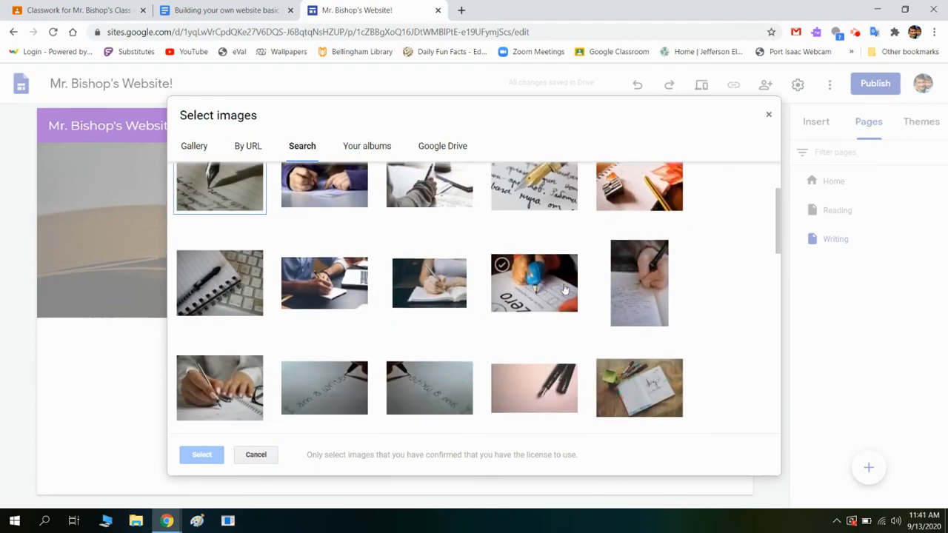
{"action": "scroll", "coordinate": [564, 289], "scroll_direction": "down", "scroll_amount": 2}
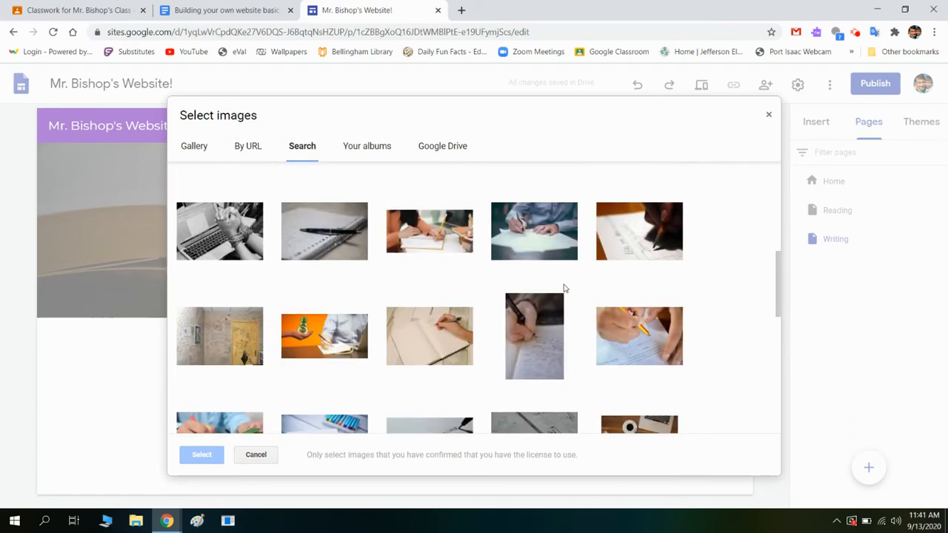
{"action": "left_click", "coordinate": [332, 246]}
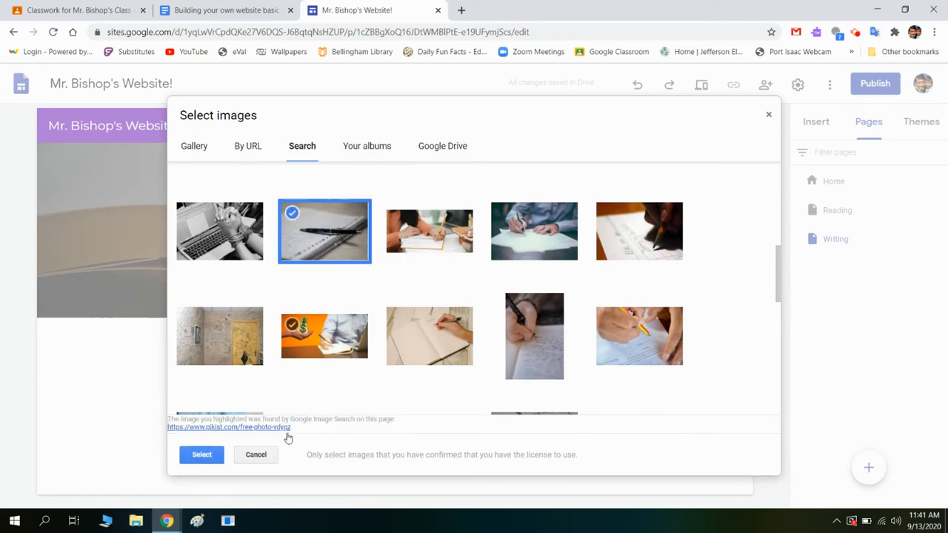
{"action": "left_click", "coordinate": [202, 455]}
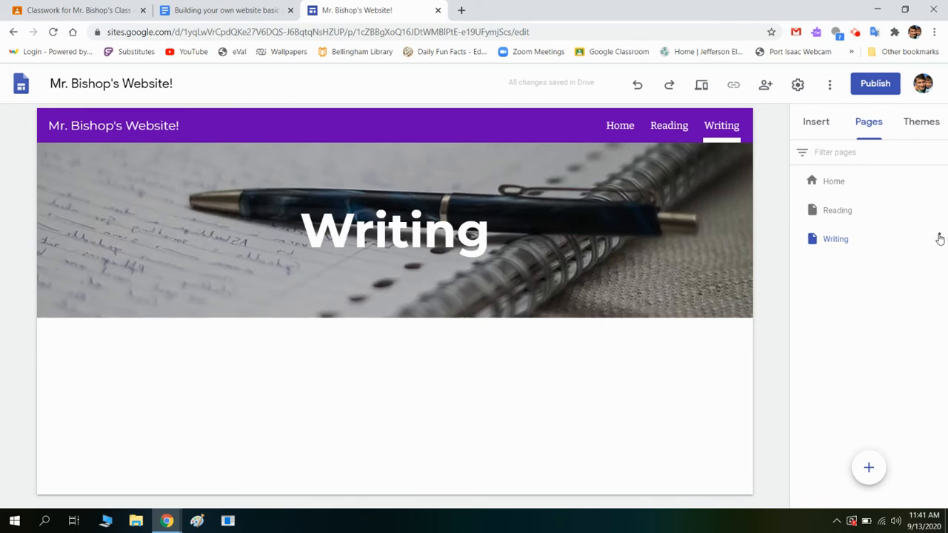
- Add a subpage named "My Trip to Hawaii" under the Writing page and open it
{"action": "left_click", "coordinate": [938, 239]}
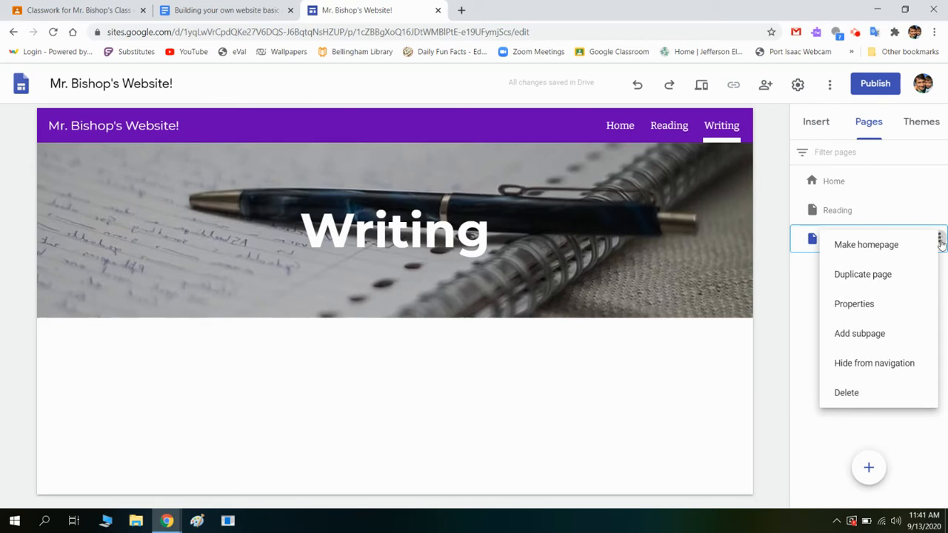
{"action": "left_click", "coordinate": [852, 334]}
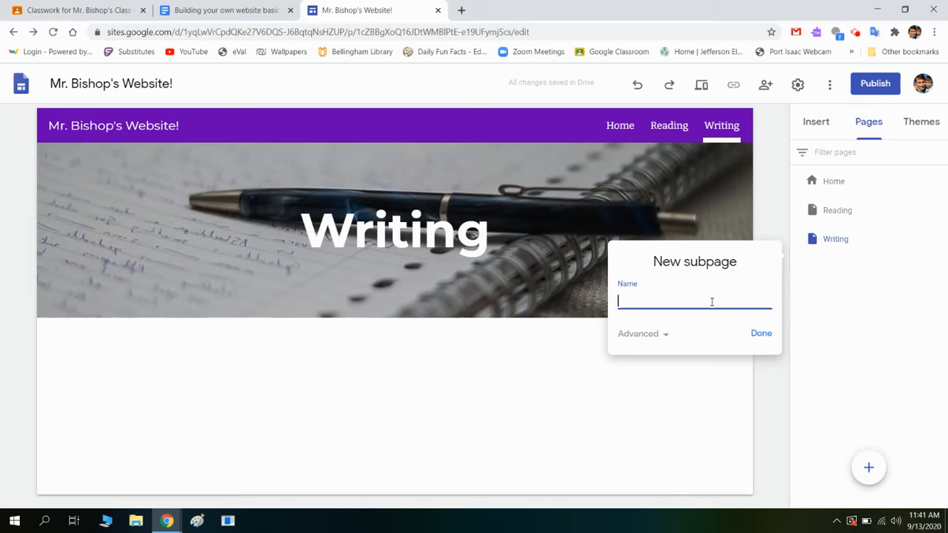
{"action": "type", "text": "My Trip to Hawaii"}
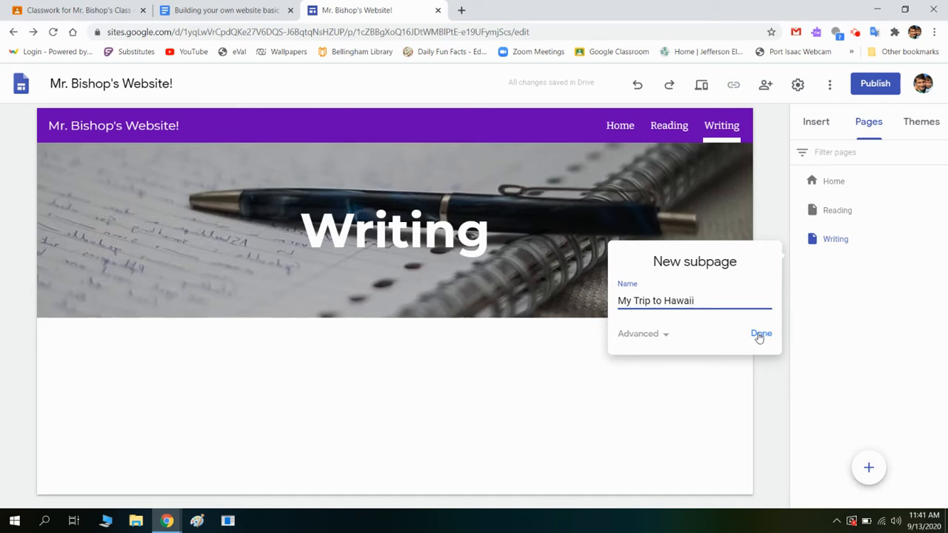
{"action": "left_click", "coordinate": [761, 334]}
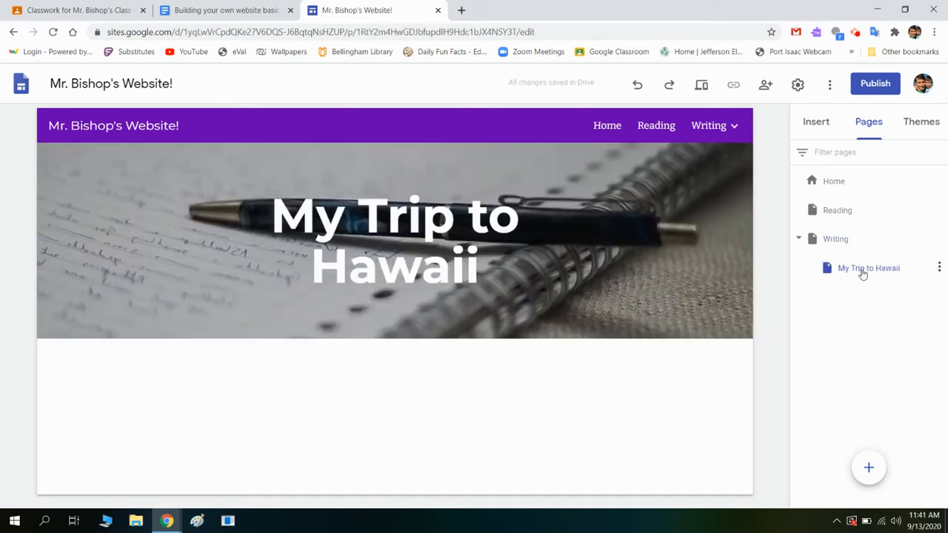
{"action": "left_click", "coordinate": [862, 274]}
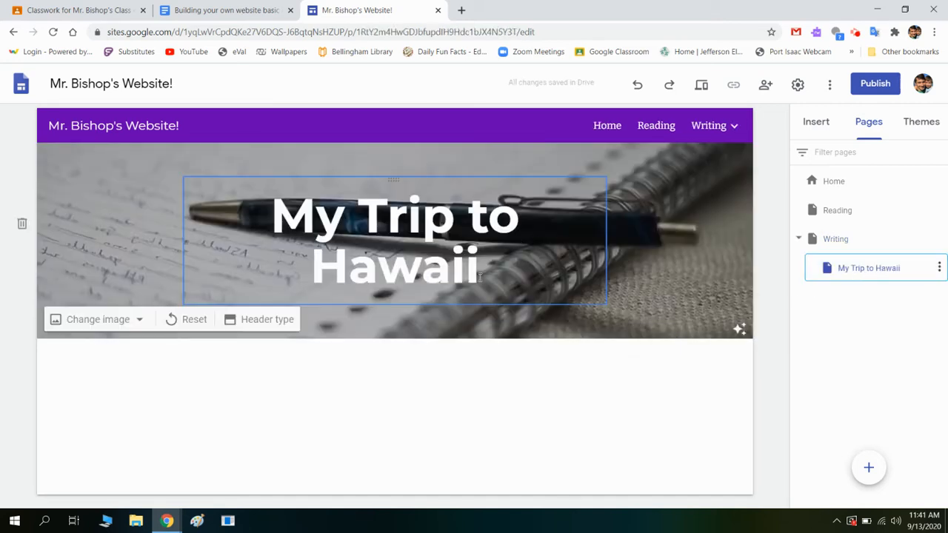
- Start replacing the My Trip to Hawaii header image and search Google images for "Hawaii"
{"action": "left_click", "coordinate": [116, 318]}
{"action": "left_click", "coordinate": [102, 385]}
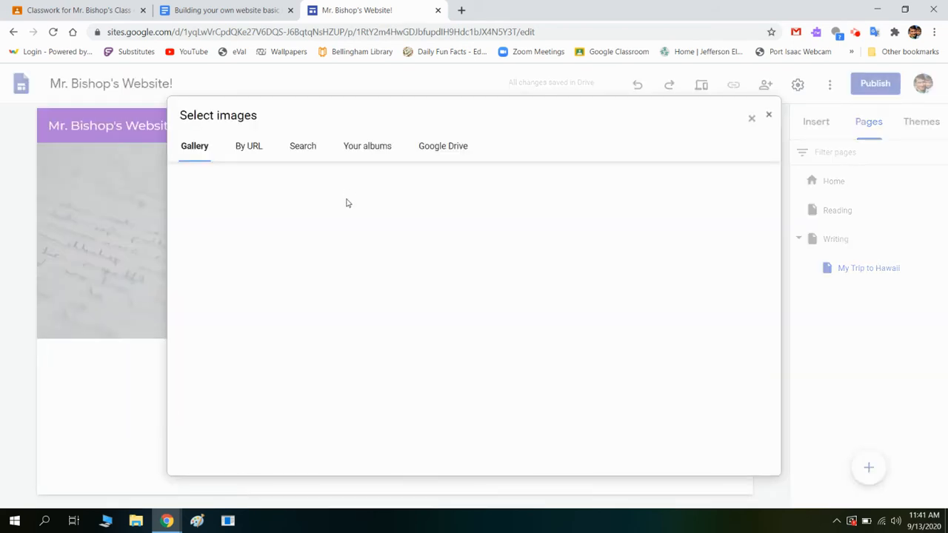
{"action": "left_click", "coordinate": [296, 150]}
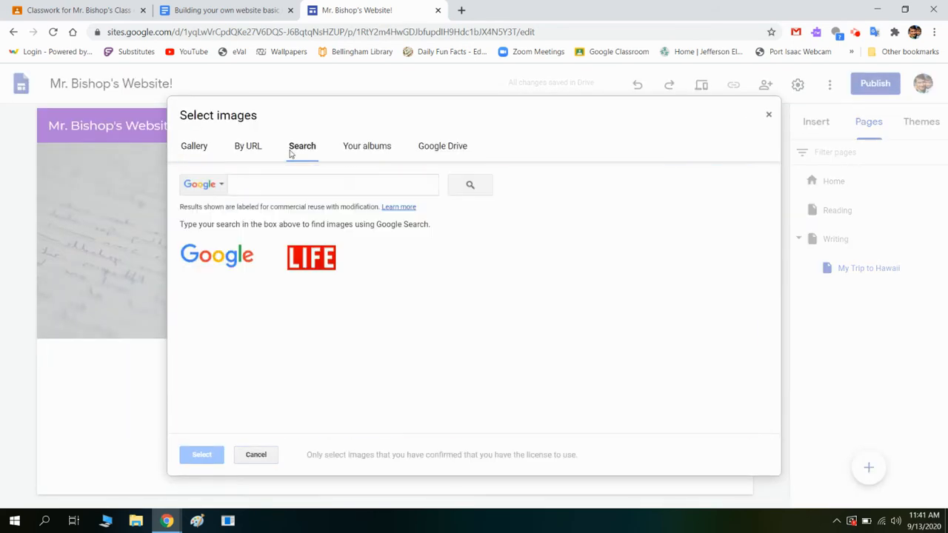
{"action": "left_click", "coordinate": [375, 185]}
{"action": "type", "text": "Hawaii"}
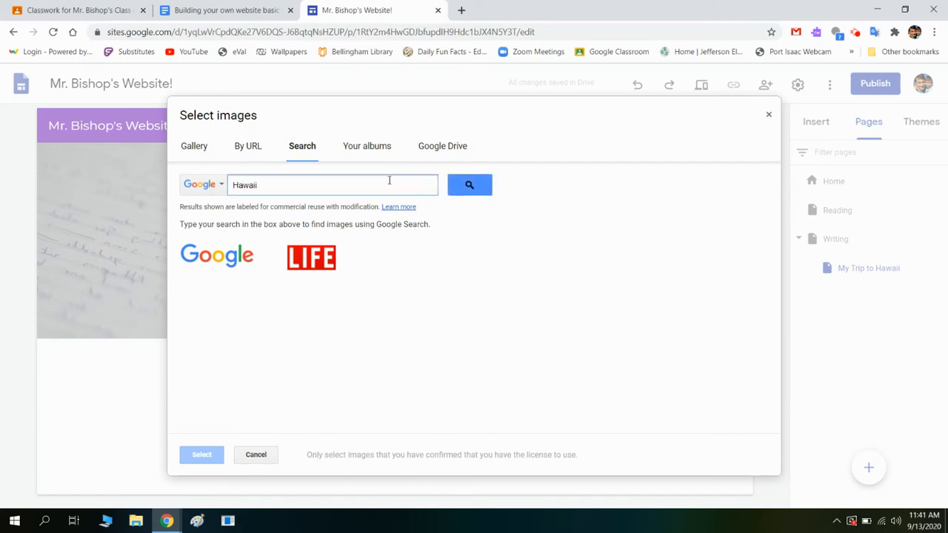
{"action": "left_click", "coordinate": [477, 194]}
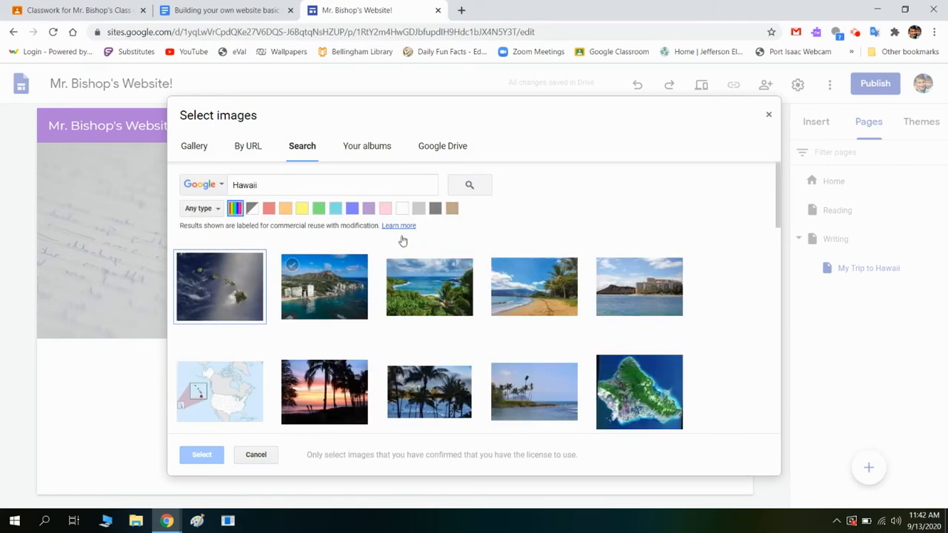
- Choose the photo of a deep blue bay with a rocky shore and white sailboat as the header image
{"action": "scroll", "coordinate": [625, 213], "scroll_direction": "down", "scroll_amount": 5}
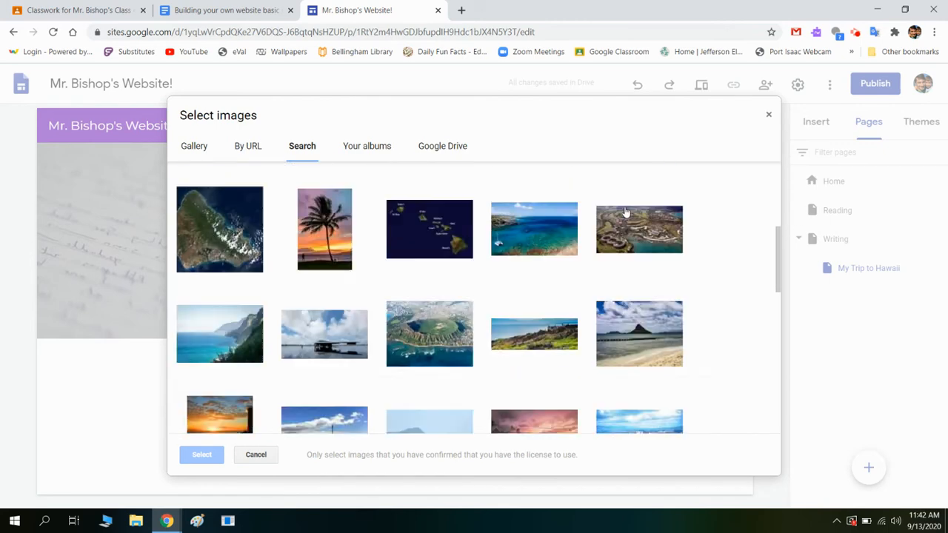
{"action": "scroll", "coordinate": [624, 205], "scroll_direction": "down", "scroll_amount": 1}
{"action": "scroll", "coordinate": [259, 298], "scroll_direction": "down", "scroll_amount": 2}
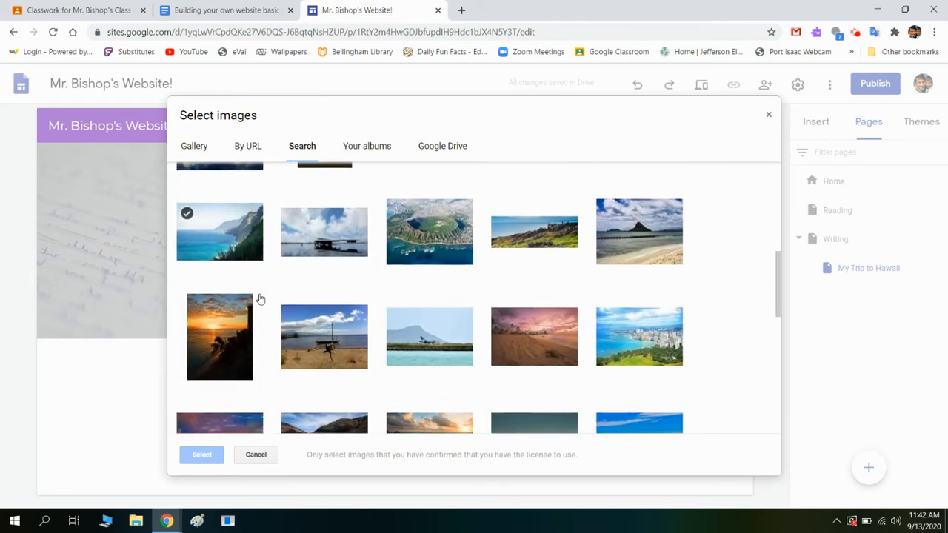
{"action": "scroll", "coordinate": [478, 315], "scroll_direction": "down", "scroll_amount": 2}
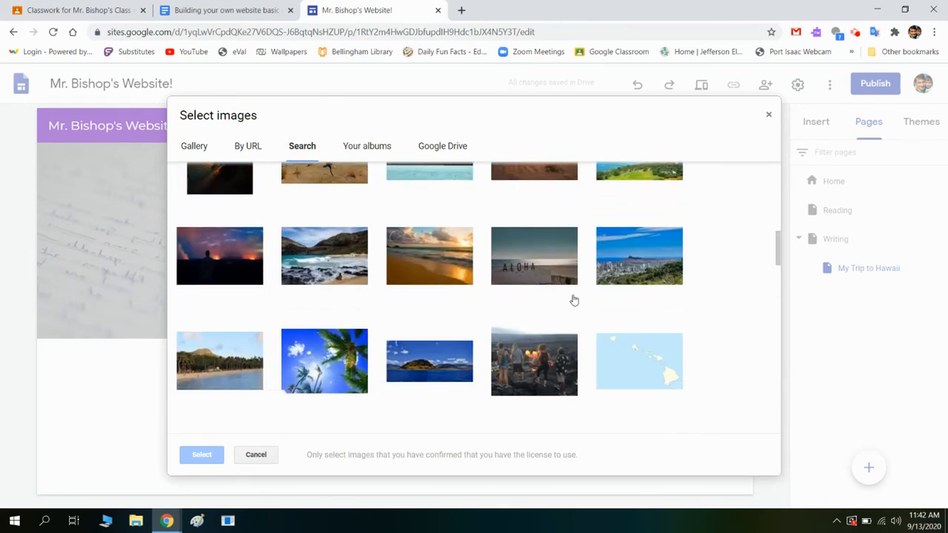
{"action": "scroll", "coordinate": [667, 288], "scroll_direction": "down", "scroll_amount": 3}
{"action": "scroll", "coordinate": [685, 314], "scroll_direction": "up", "scroll_amount": 1}
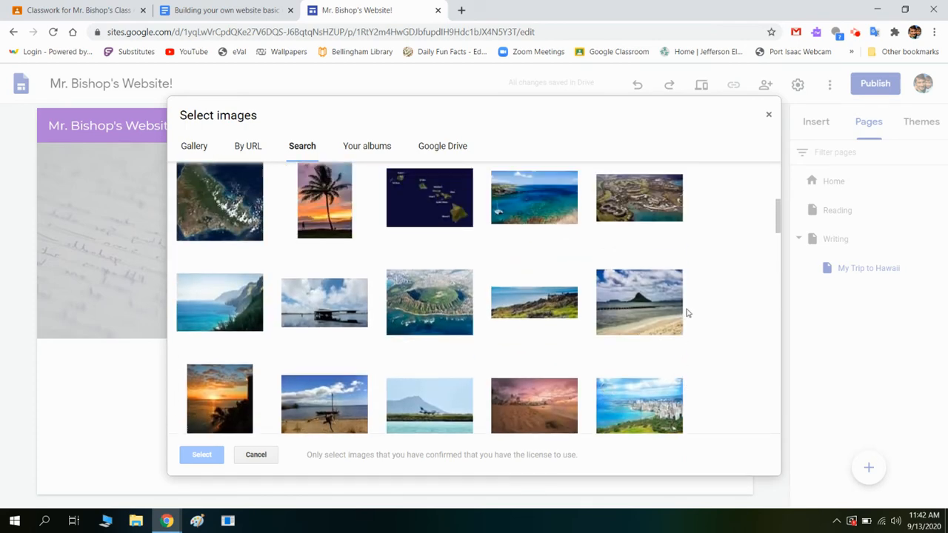
{"action": "scroll", "coordinate": [685, 313], "scroll_direction": "up", "scroll_amount": 2}
{"action": "double_click", "coordinate": [533, 322]}
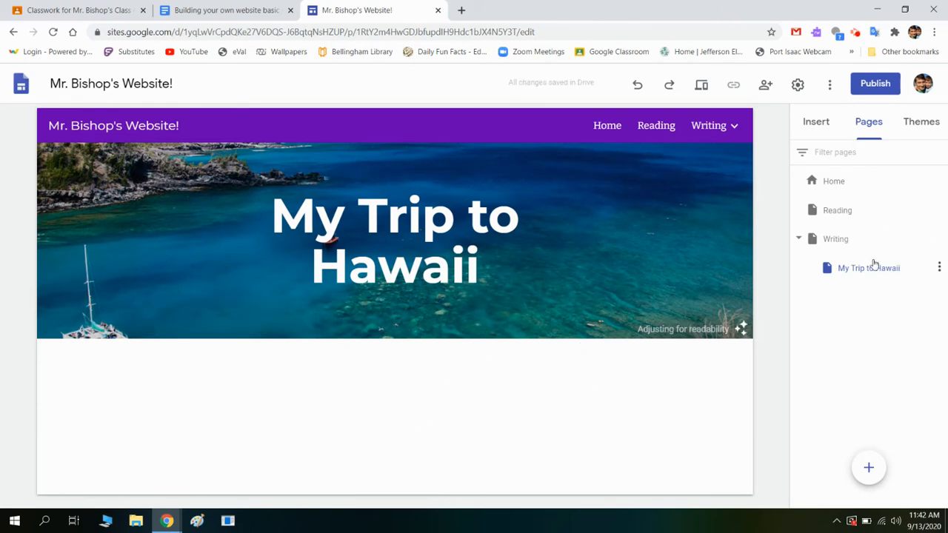
- Browse Google Drive's "4th Grade Stories" folder for content to insert and return to My Drive
{"action": "left_click", "coordinate": [827, 124]}
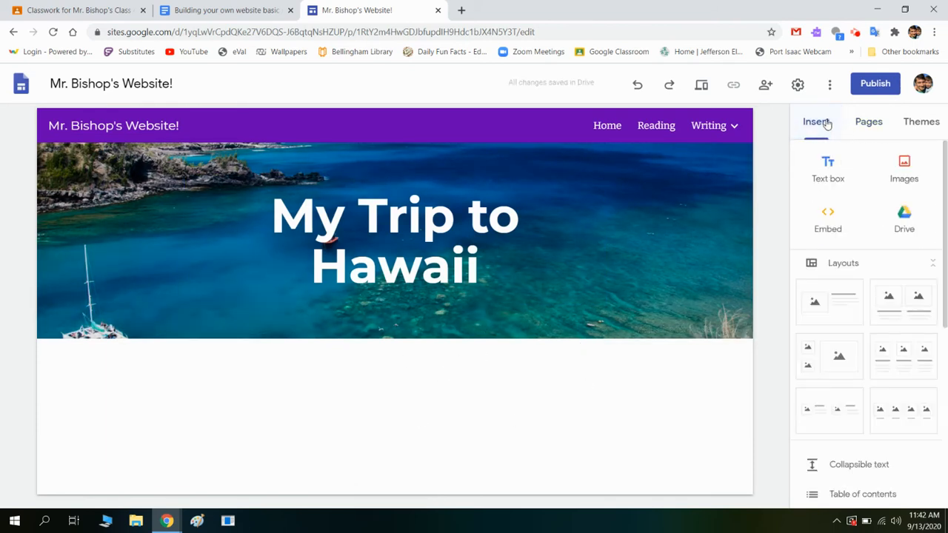
{"action": "left_click", "coordinate": [911, 223]}
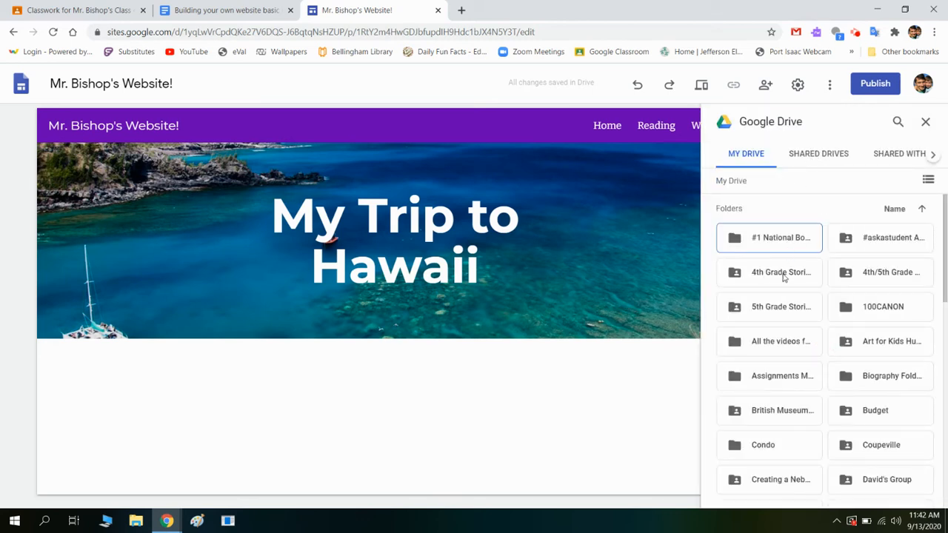
{"action": "double_click", "coordinate": [784, 276]}
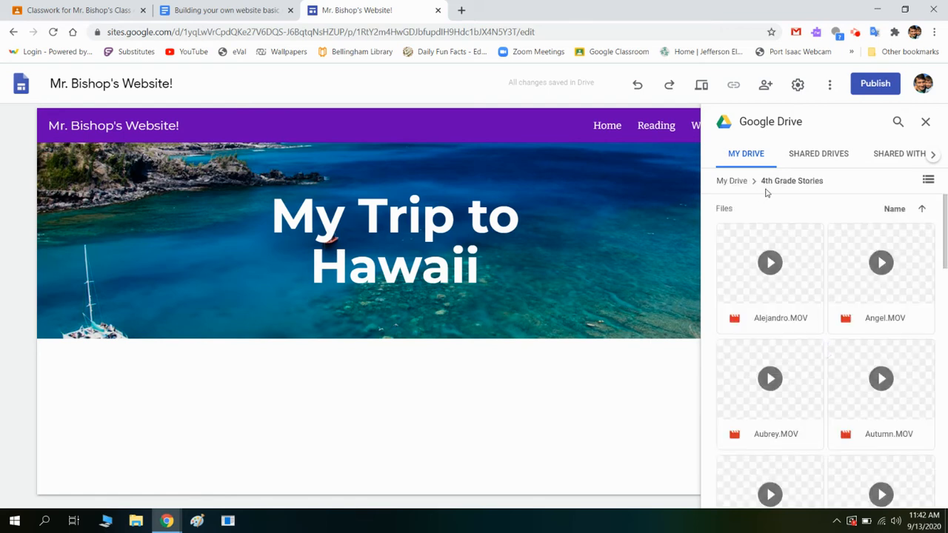
{"action": "left_click", "coordinate": [743, 180]}
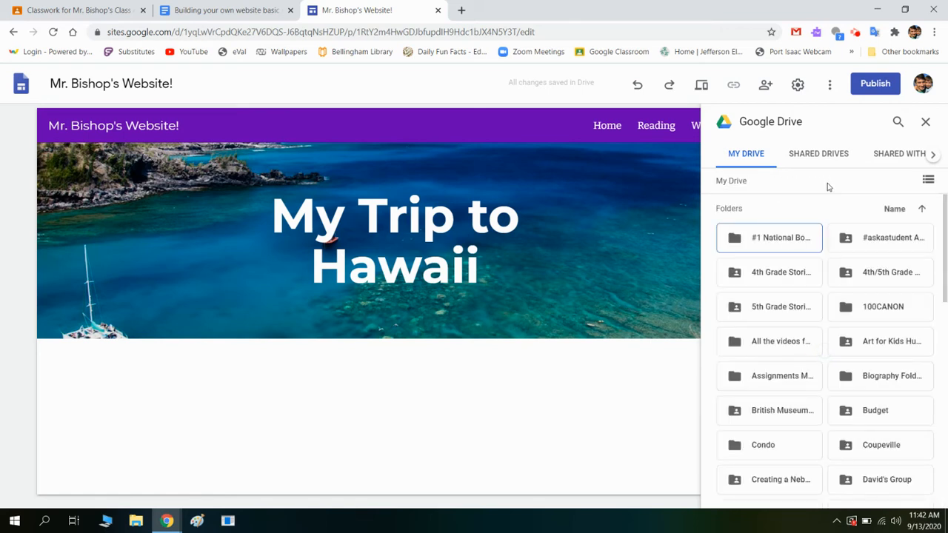
- Insert the first document from the "Letter to Future 4th graders" Drive folder below the My Trip to Hawaii header
{"action": "scroll", "coordinate": [897, 283], "scroll_direction": "down", "scroll_amount": 3}
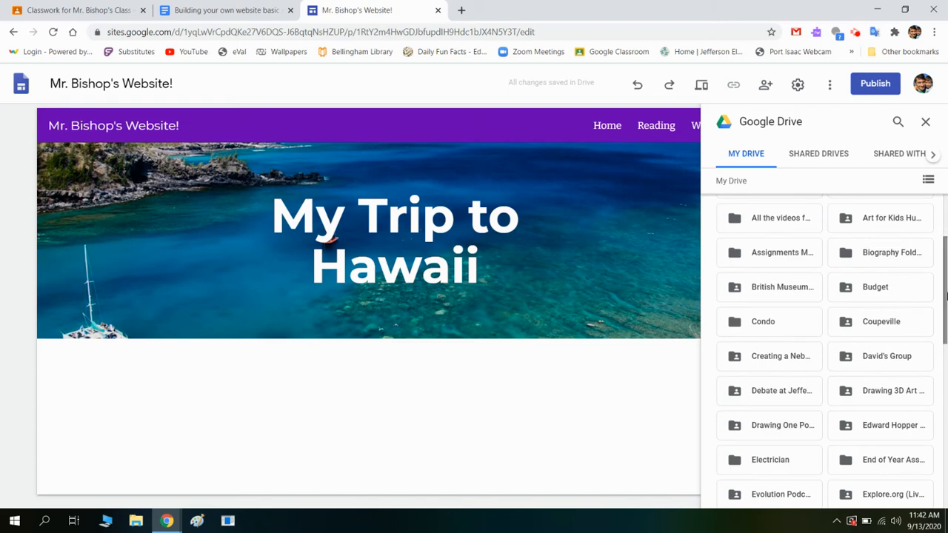
{"action": "scroll", "coordinate": [945, 342], "scroll_direction": "down", "scroll_amount": 4}
{"action": "scroll", "coordinate": [945, 343], "scroll_direction": "down", "scroll_amount": 3}
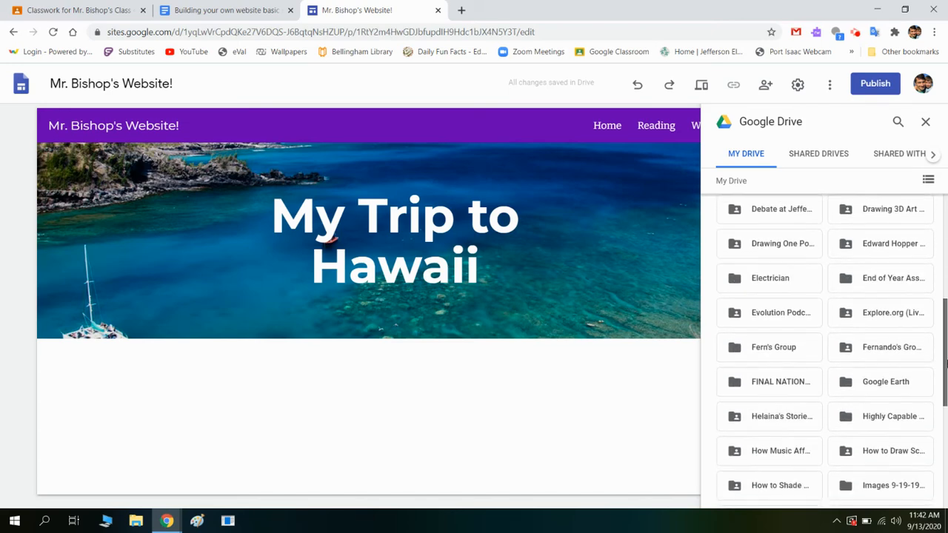
{"action": "scroll", "coordinate": [946, 382], "scroll_direction": "down", "scroll_amount": 5}
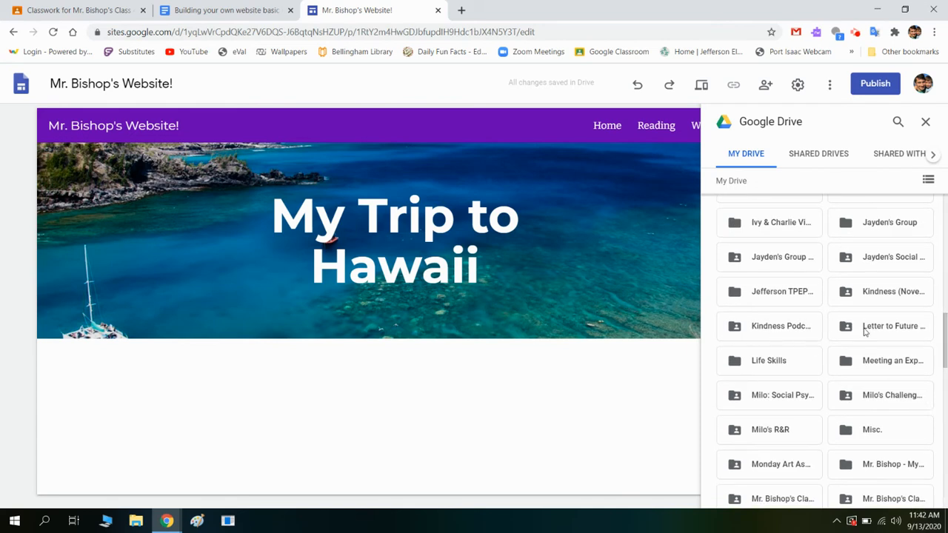
{"action": "double_click", "coordinate": [863, 328]}
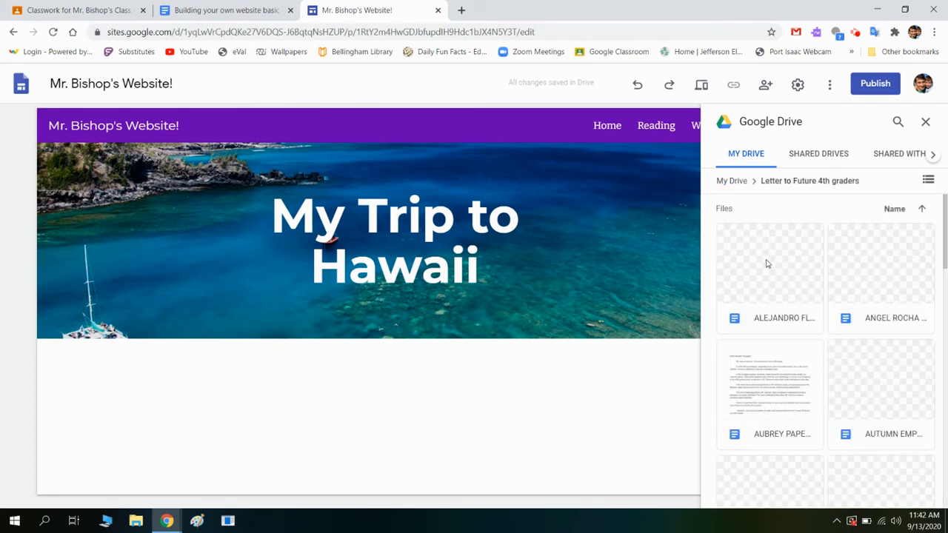
{"action": "left_click", "coordinate": [791, 286]}
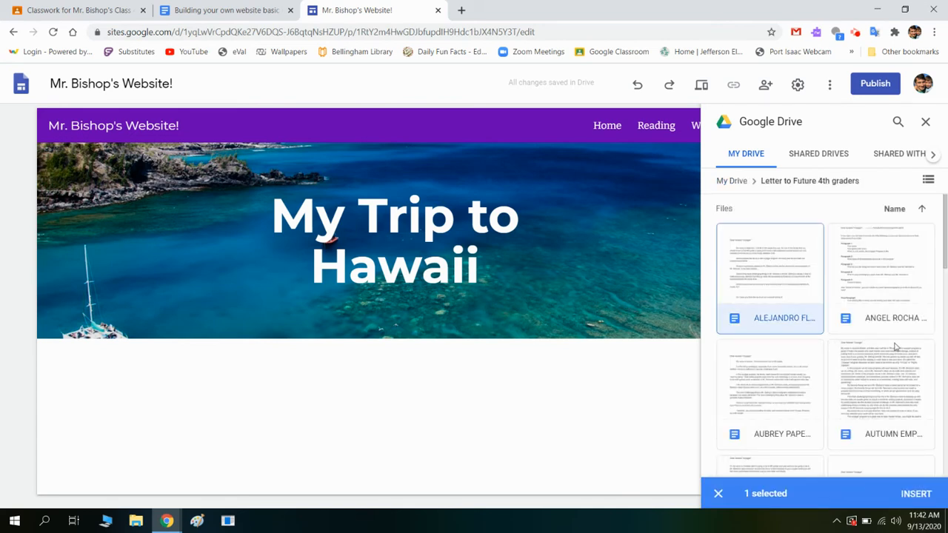
{"action": "left_click", "coordinate": [908, 497]}
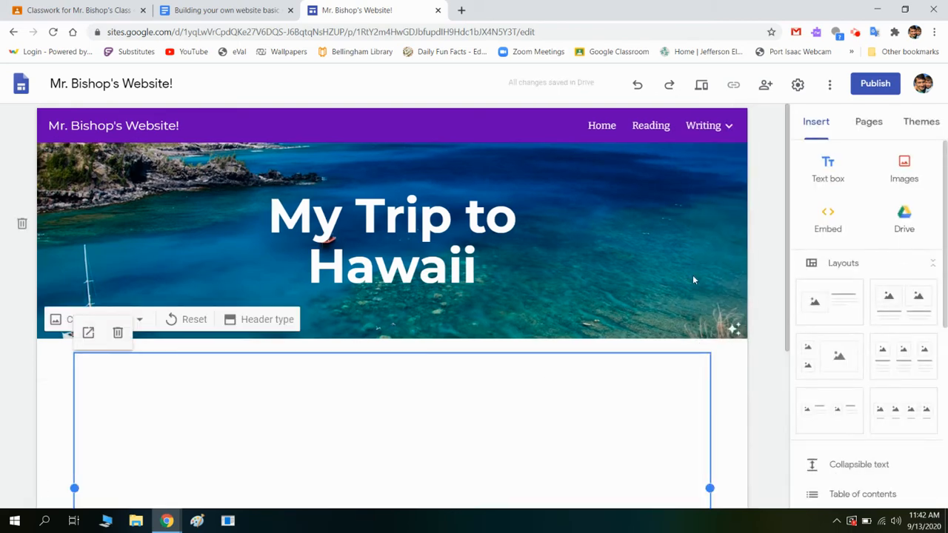
- Look over how the embedded letter sits below the header on the My Trip to Hawaii page
{"action": "left_click_drag", "start_coordinate": [788, 251], "coordinate": [794, 304]}
{"action": "scroll", "coordinate": [656, 334], "scroll_direction": "down", "scroll_amount": 2}
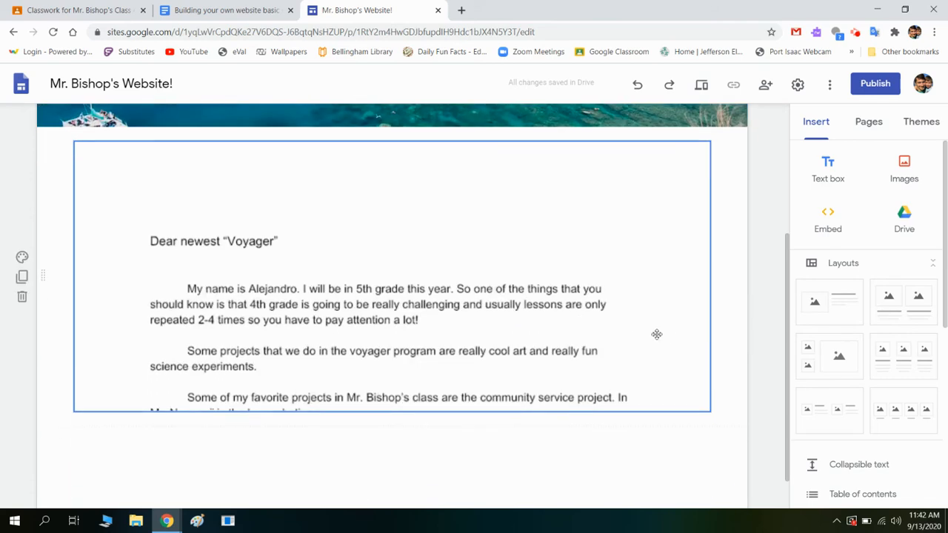
{"action": "scroll", "coordinate": [670, 334], "scroll_direction": "up", "scroll_amount": 2}
{"action": "scroll", "coordinate": [399, 376], "scroll_direction": "down", "scroll_amount": 2}
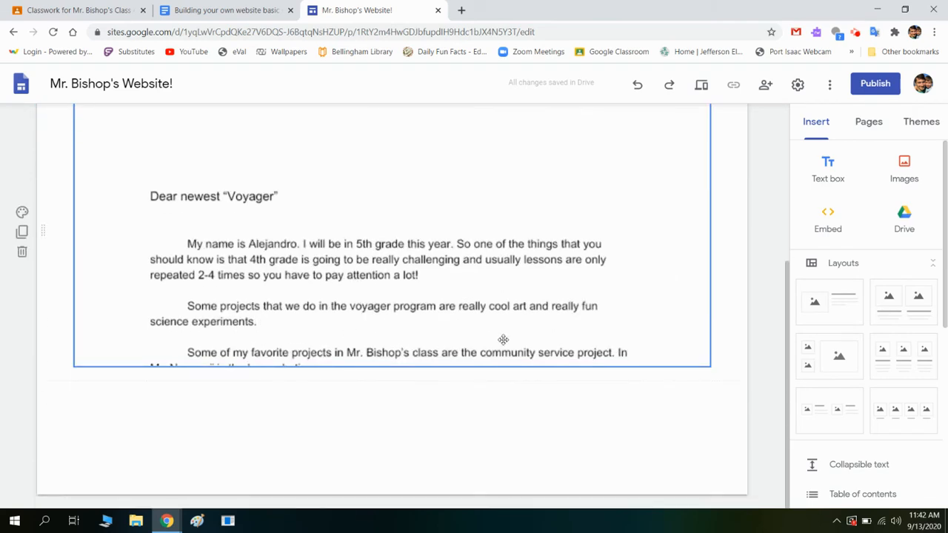
{"action": "scroll", "coordinate": [496, 337], "scroll_direction": "up", "scroll_amount": 2}
{"action": "scroll", "coordinate": [494, 340], "scroll_direction": "down", "scroll_amount": 1}
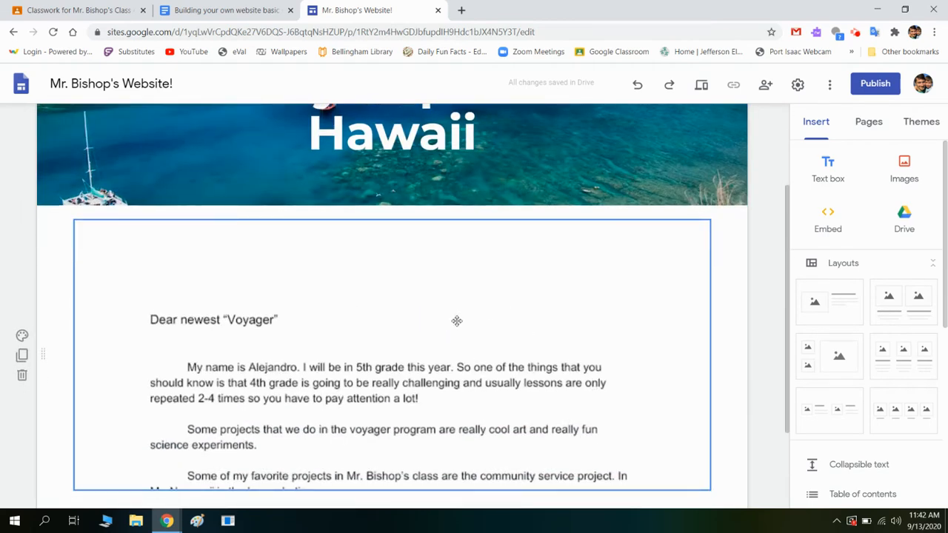
{"action": "scroll", "coordinate": [562, 253], "scroll_direction": "up", "scroll_amount": 2}
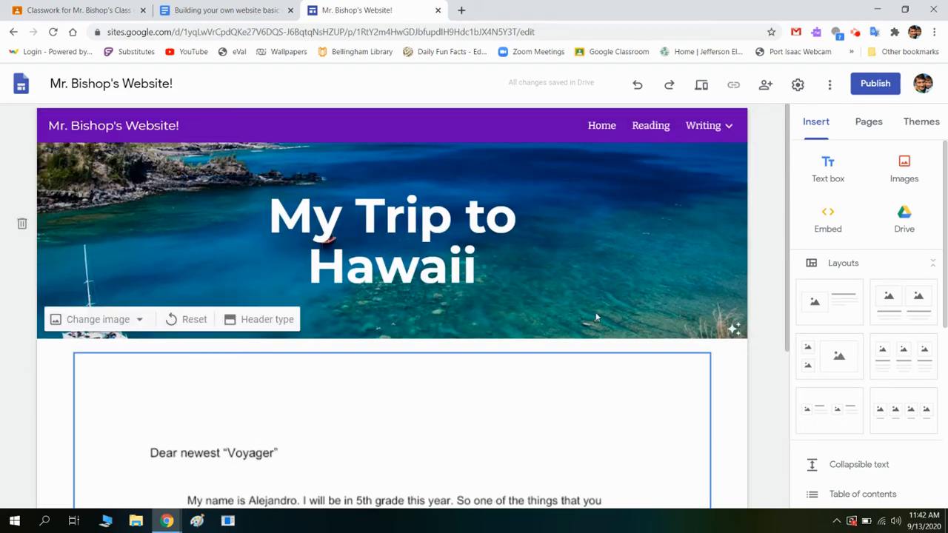
- Preview the site and visit its Home, Reading, Writing and My Trip to Hawaii pages
{"action": "left_click", "coordinate": [703, 86]}
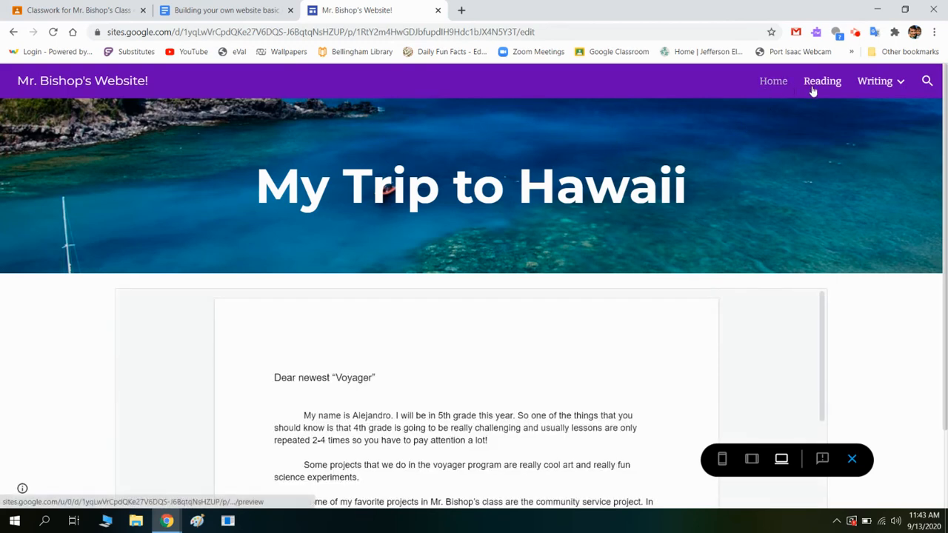
{"action": "left_click", "coordinate": [775, 86]}
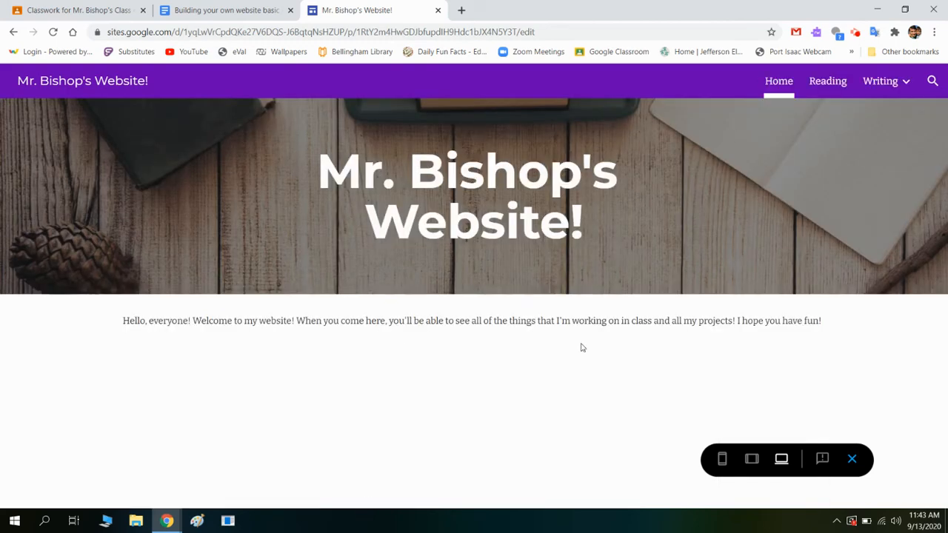
{"action": "left_click", "coordinate": [838, 85]}
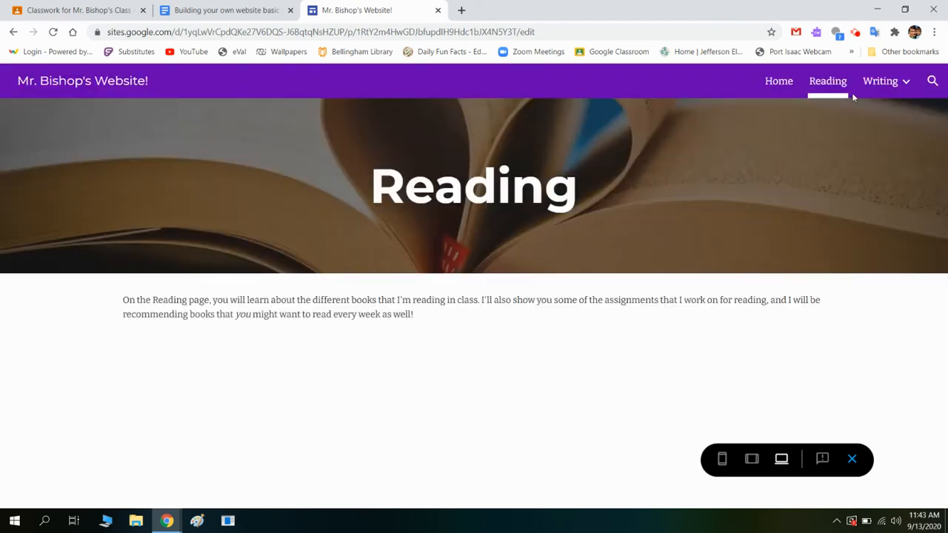
{"action": "left_click", "coordinate": [884, 82]}
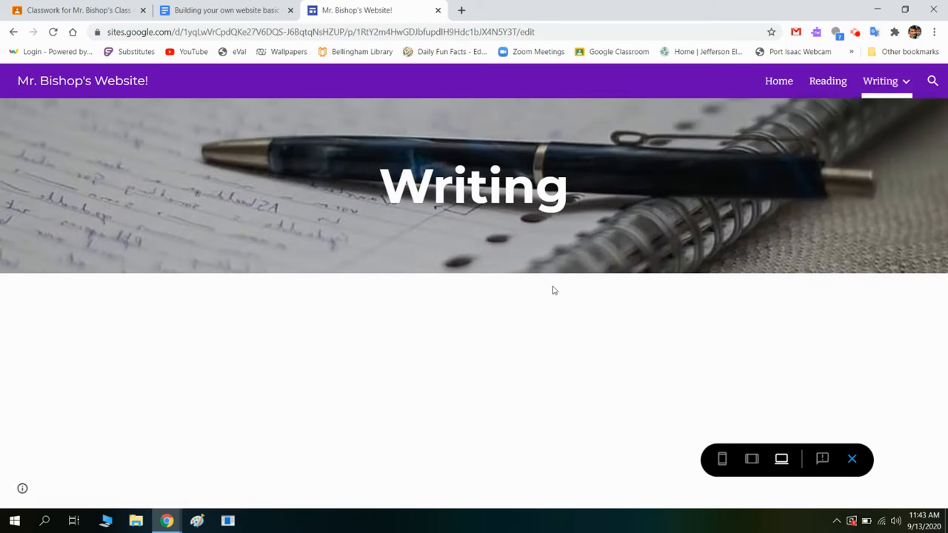
{"action": "mouse_move", "coordinate": [899, 83]}
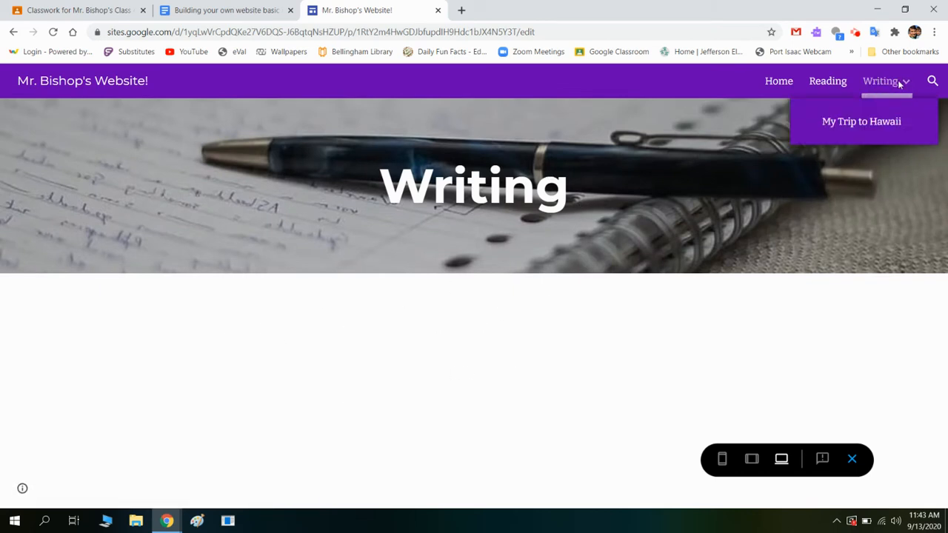
{"action": "left_click", "coordinate": [852, 127]}
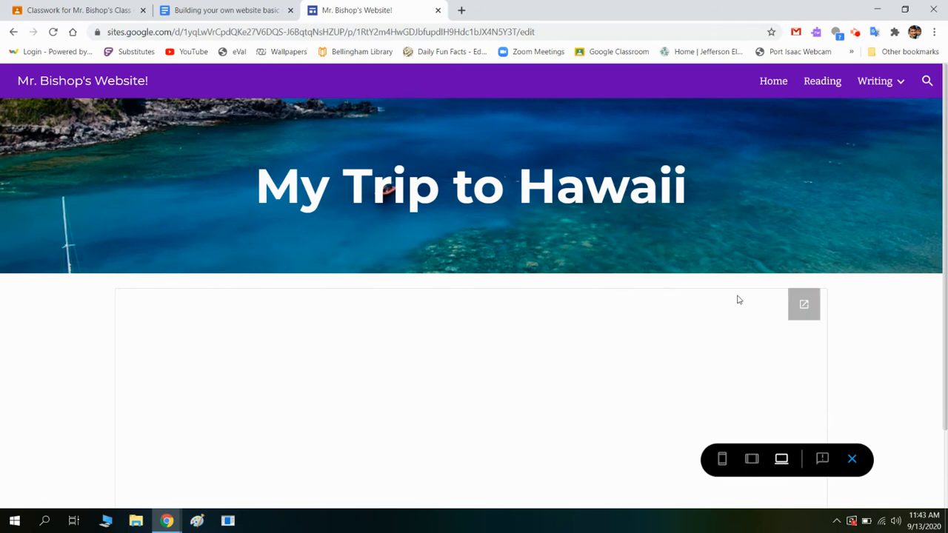
- Read through the embedded letter on the previewed Hawaii page to its end, and exit the preview
{"action": "left_click_drag", "start_coordinate": [945, 167], "coordinate": [946, 244]}
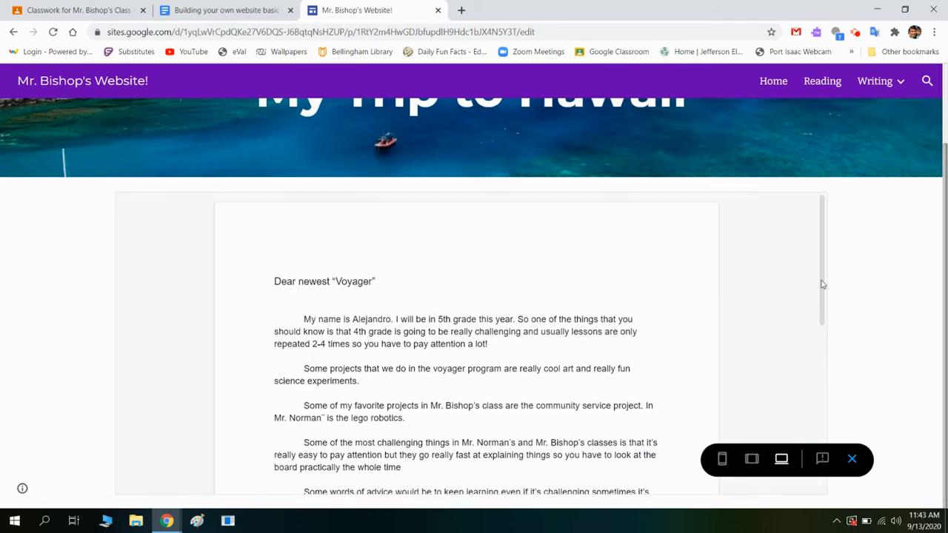
{"action": "scroll", "coordinate": [779, 288], "scroll_direction": "down", "scroll_amount": 3}
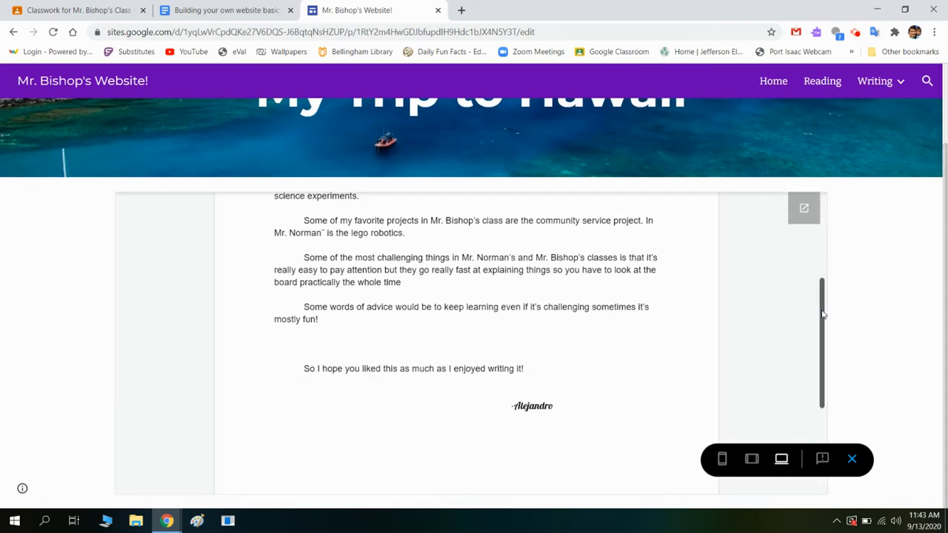
{"action": "left_click_drag", "start_coordinate": [823, 317], "coordinate": [838, 229]}
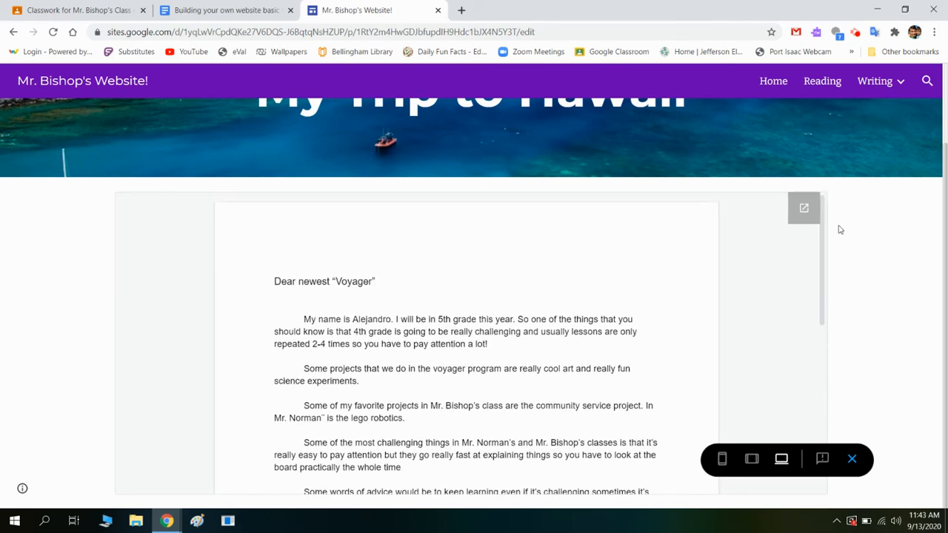
{"action": "scroll", "coordinate": [890, 275], "scroll_direction": "up", "scroll_amount": 3}
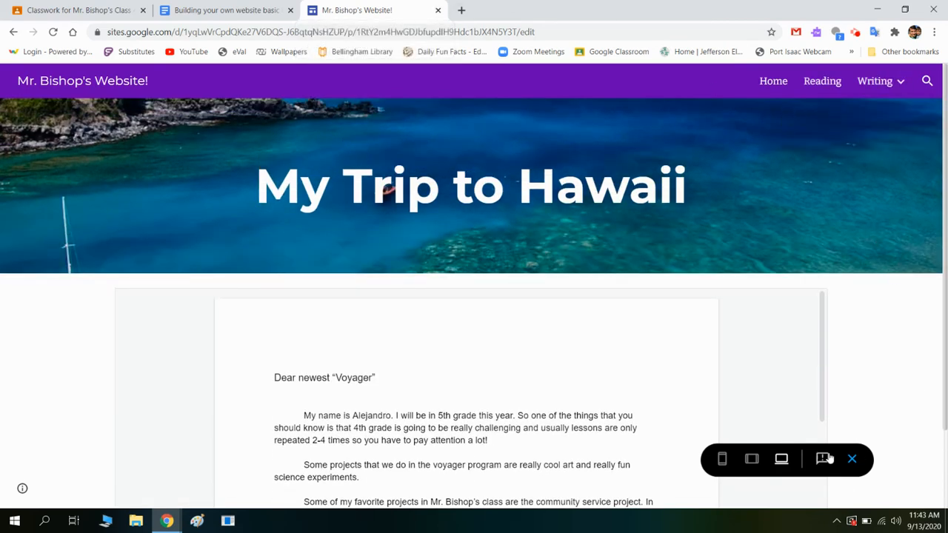
{"action": "left_click", "coordinate": [852, 458]}
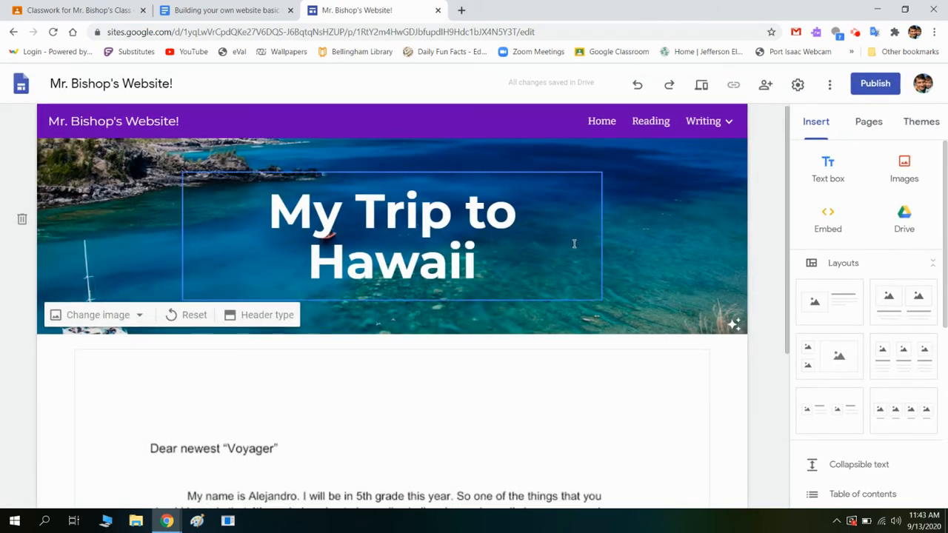
- Add the two-column layout with image placeholders and captions below the embedded letter
{"action": "scroll", "coordinate": [432, 382], "scroll_direction": "down", "scroll_amount": 1}
{"action": "left_click", "coordinate": [428, 384]}
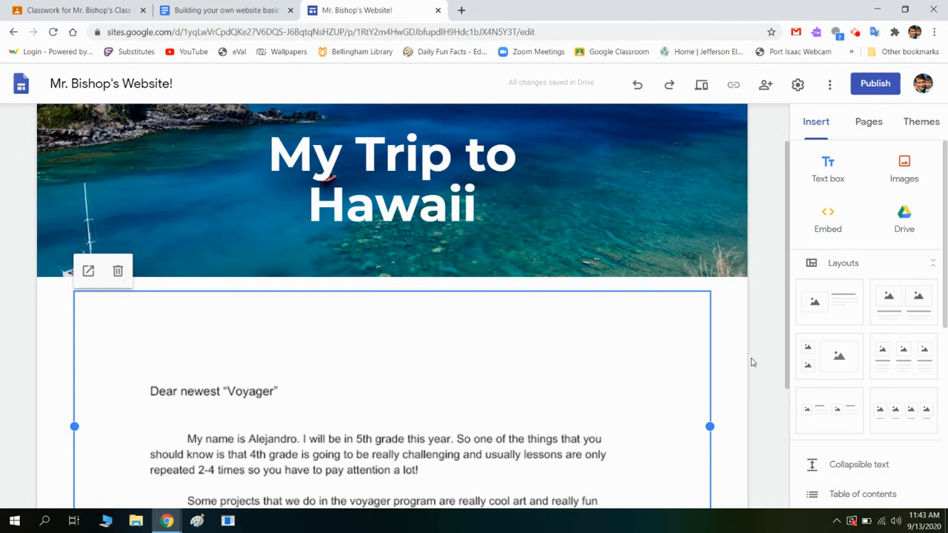
{"action": "scroll", "coordinate": [761, 335], "scroll_direction": "down", "scroll_amount": 2}
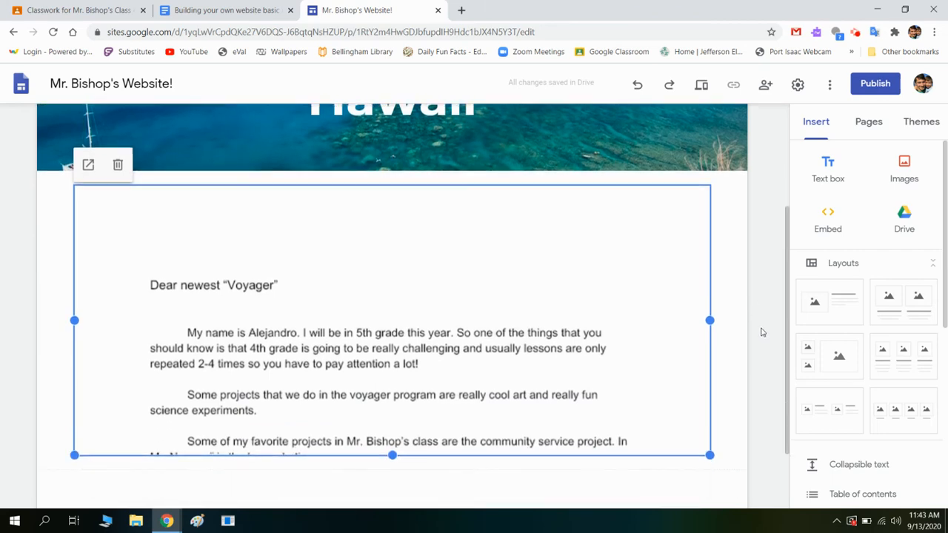
{"action": "left_click", "coordinate": [910, 320]}
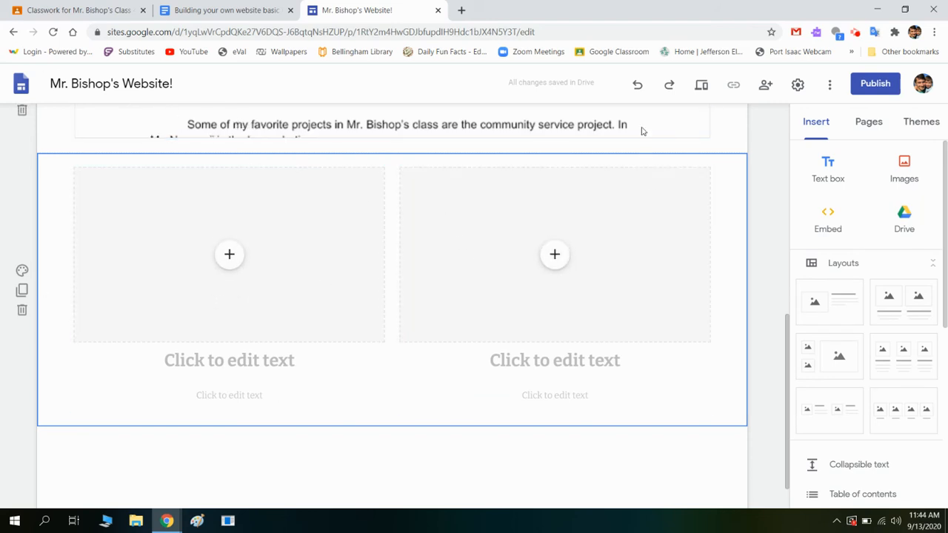
- Undo the two-column layout and the insertion of the letter
{"action": "left_click", "coordinate": [639, 86]}
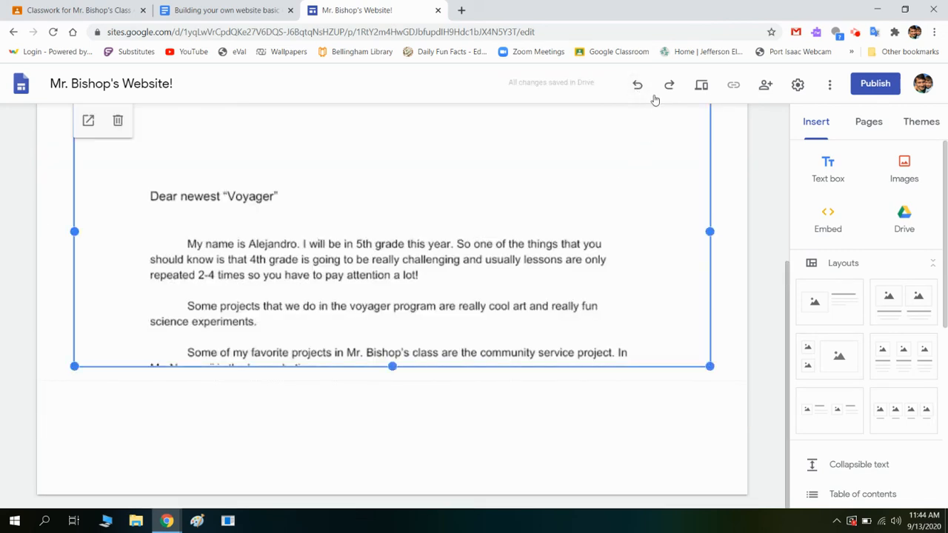
{"action": "left_click", "coordinate": [637, 86]}
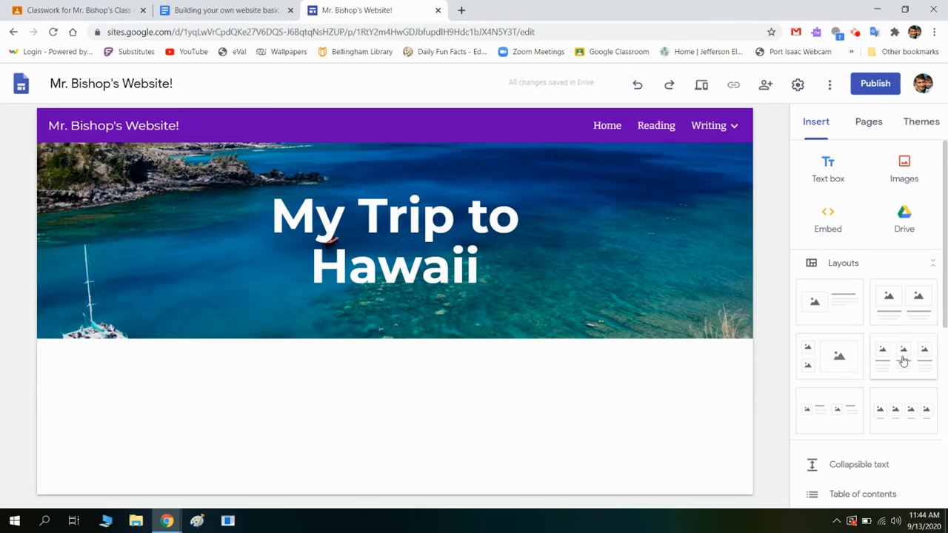
- Try the layout with four captioned image placeholders below the Hawaii header and delete its section
{"action": "scroll", "coordinate": [868, 349], "scroll_direction": "down", "scroll_amount": 1}
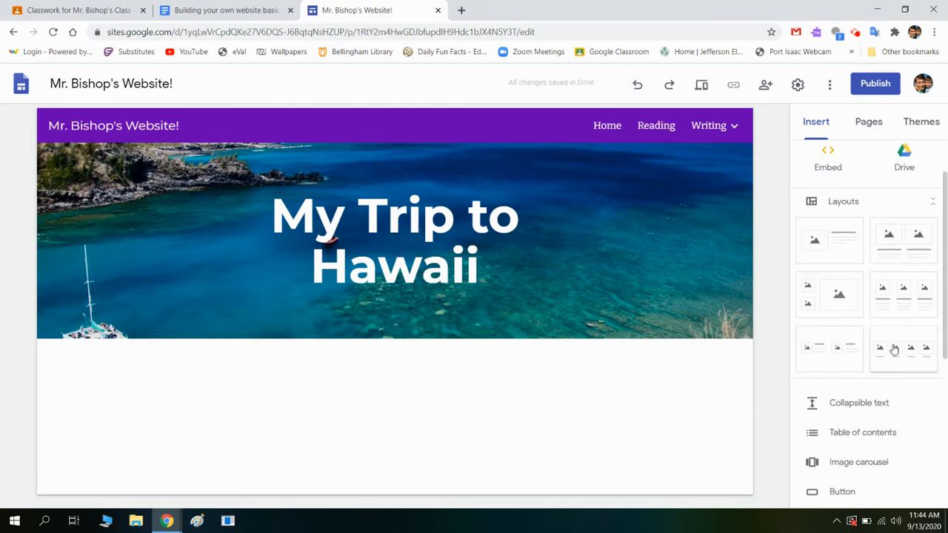
{"action": "left_click", "coordinate": [893, 349]}
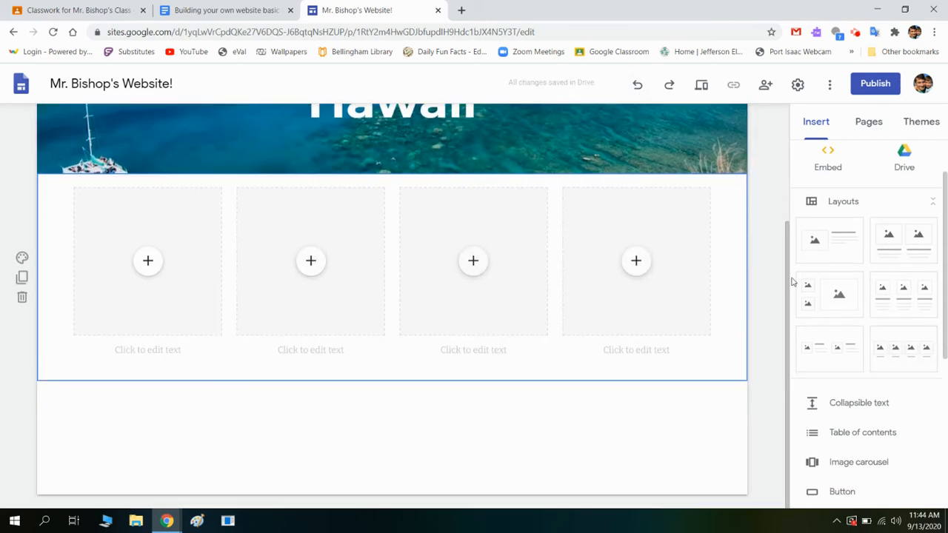
{"action": "left_click", "coordinate": [22, 298]}
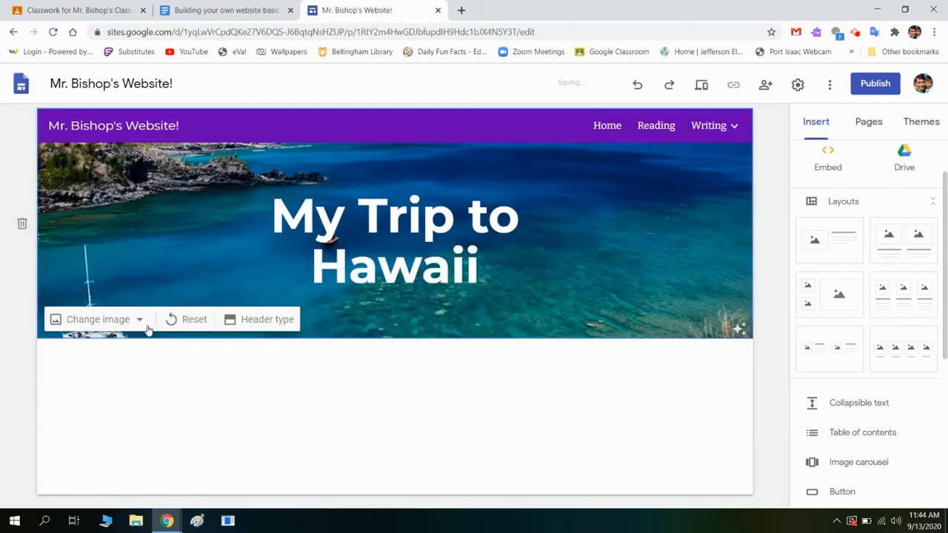
{"action": "scroll", "coordinate": [873, 222], "scroll_direction": "up", "scroll_amount": 1}
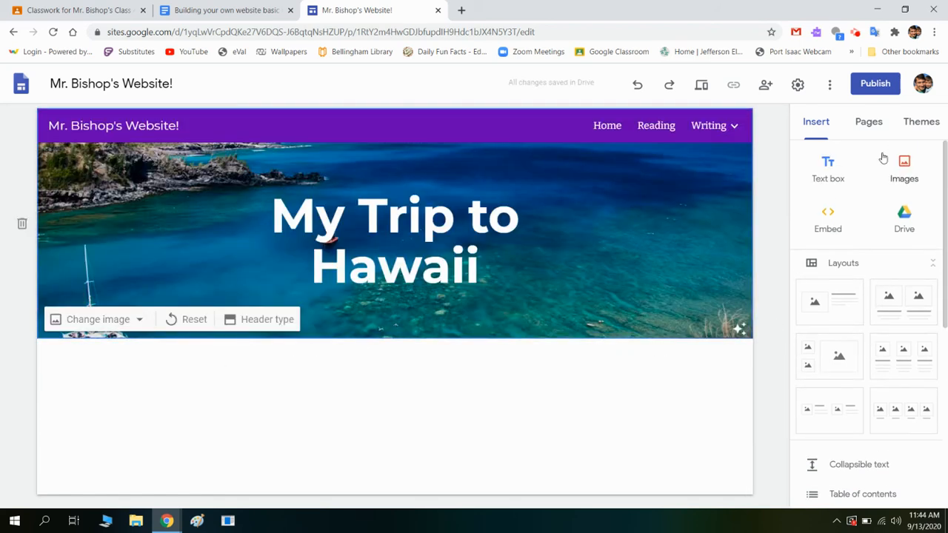
{"action": "mouse_move", "coordinate": [738, 127]}
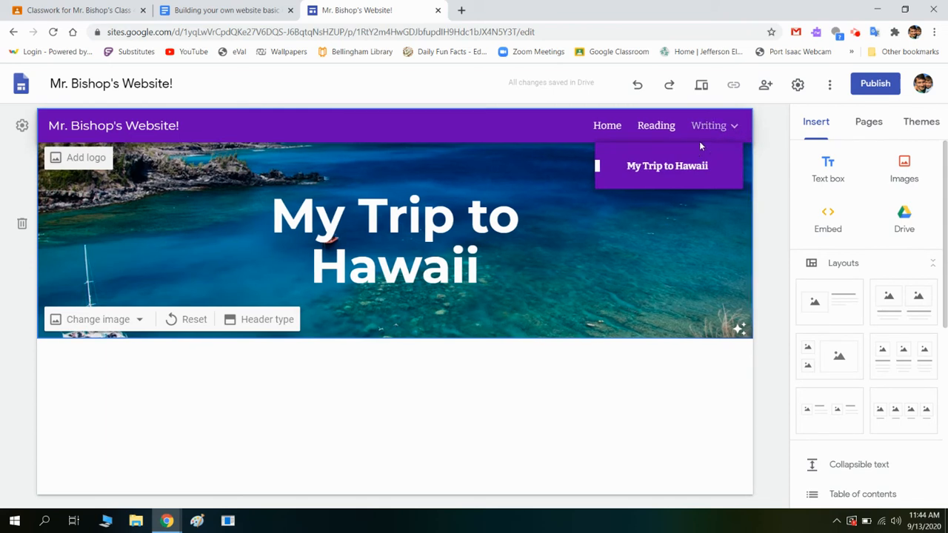
- Try adding a Social Studies subpage under Writing and delete it
{"action": "left_click", "coordinate": [860, 131]}
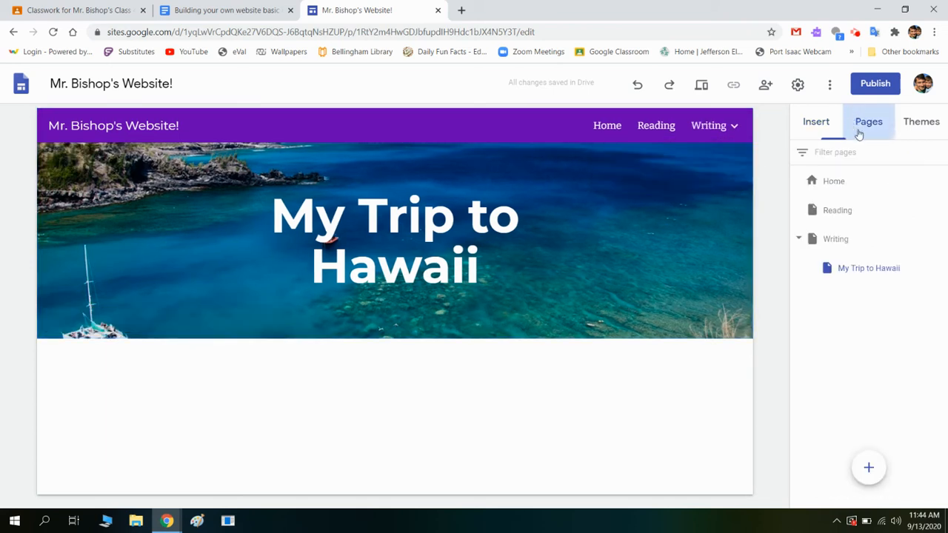
{"action": "left_click", "coordinate": [869, 467]}
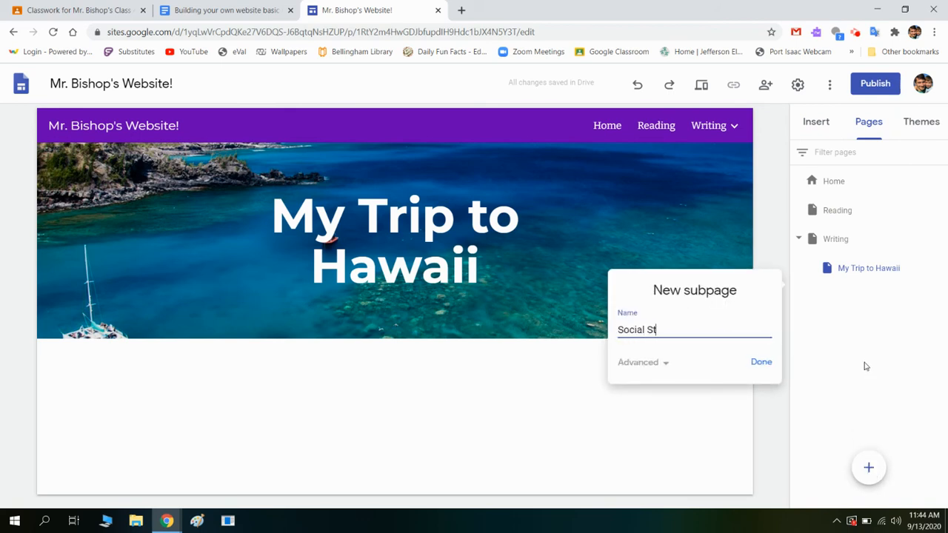
{"action": "type", "text": "Social Studies"}
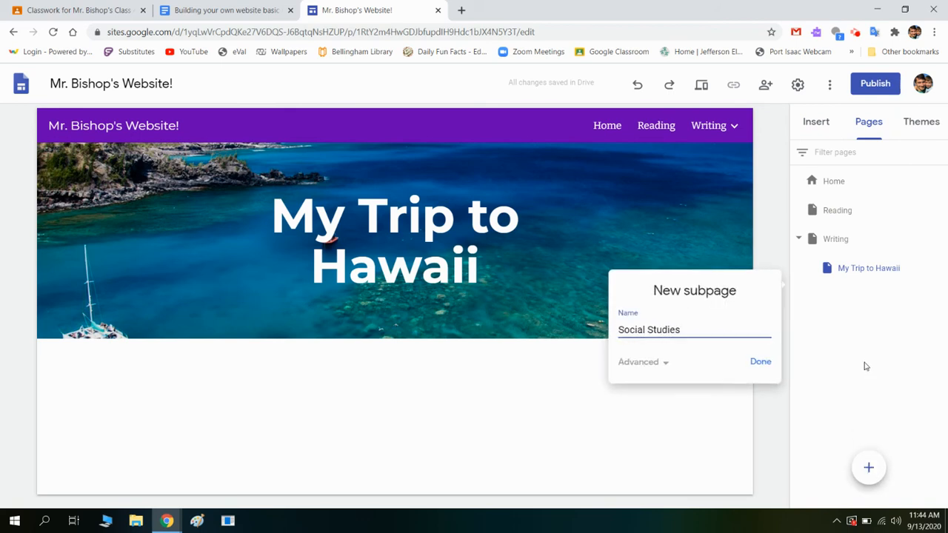
{"action": "key", "text": "Return"}
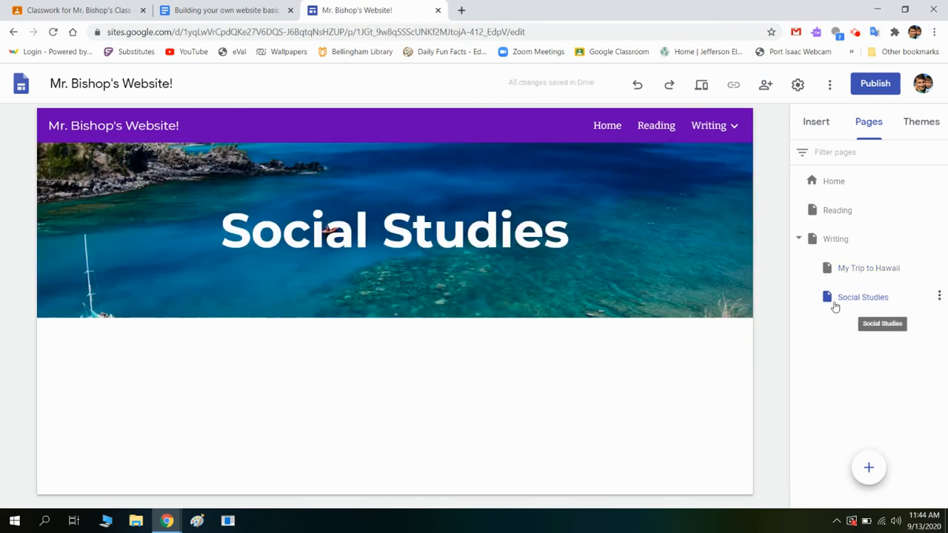
{"action": "left_click", "coordinate": [939, 297]}
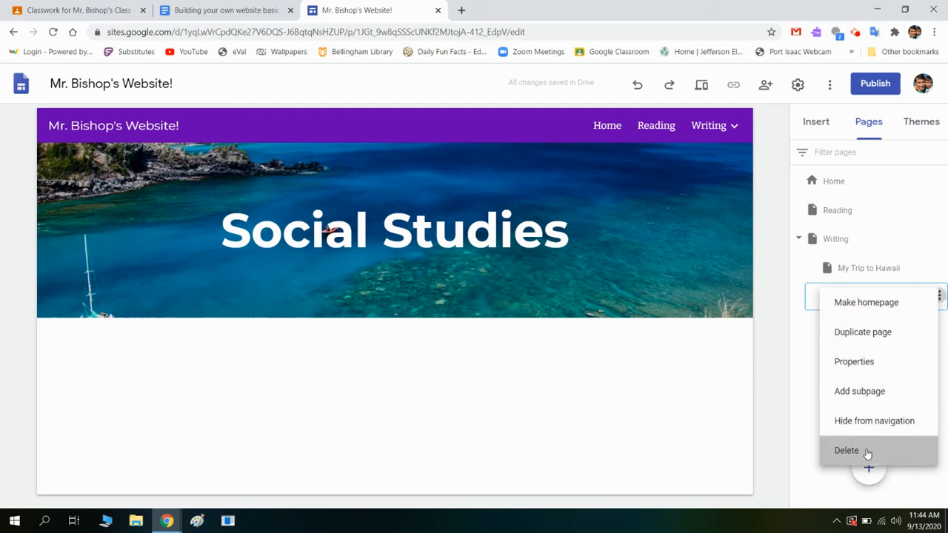
{"action": "left_click", "coordinate": [864, 450]}
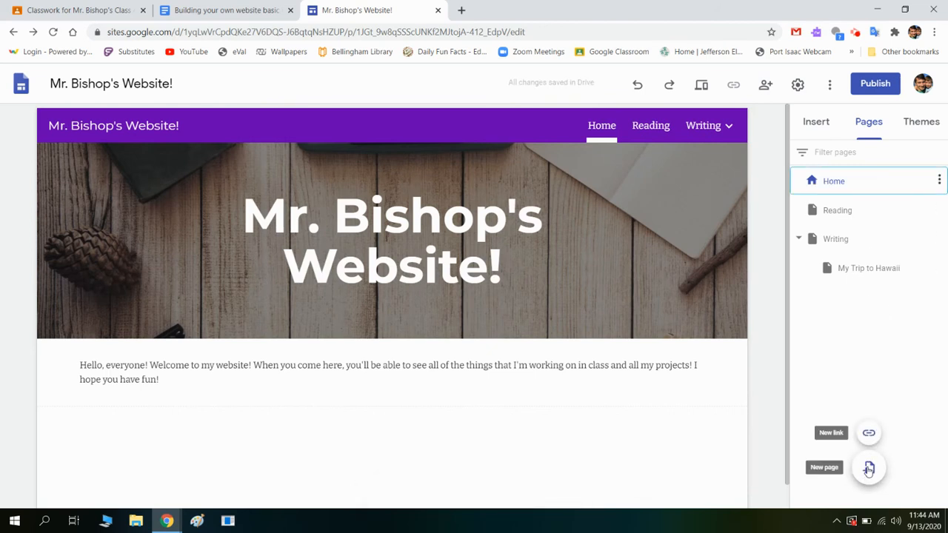
- Add two top-level pages named Social Studies and Science to the site
{"action": "left_click", "coordinate": [867, 469]}
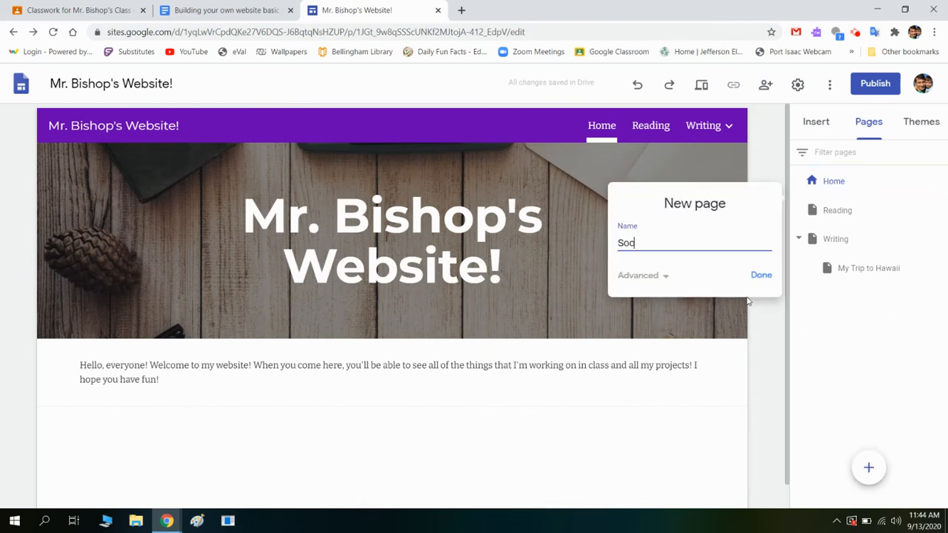
{"action": "type", "text": "Social Studies"}
{"action": "left_click", "coordinate": [761, 275]}
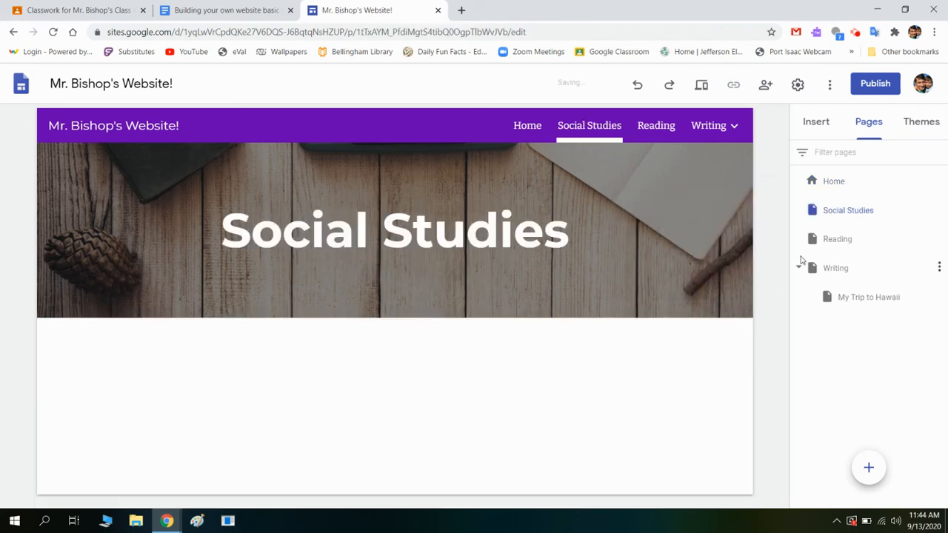
{"action": "left_click", "coordinate": [869, 467]}
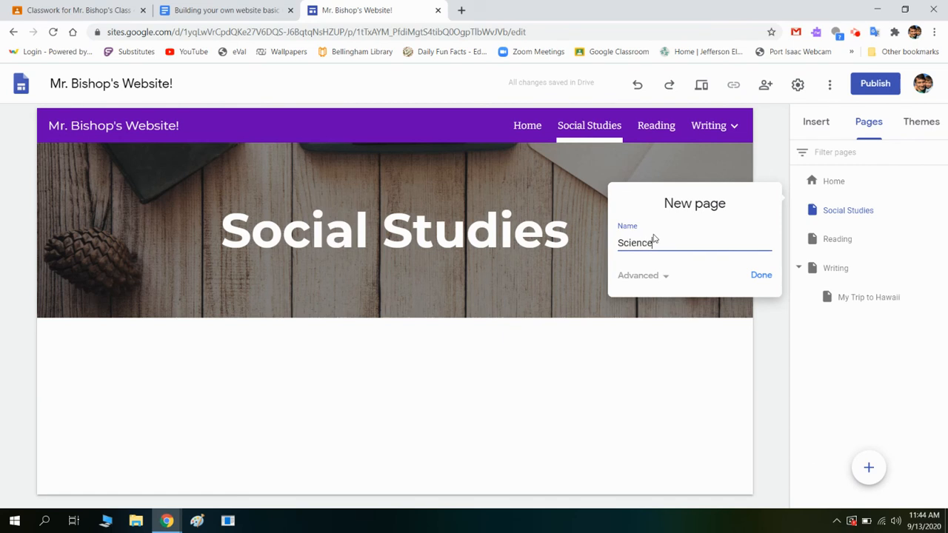
{"action": "type", "text": "Science"}
{"action": "key", "text": "Return"}
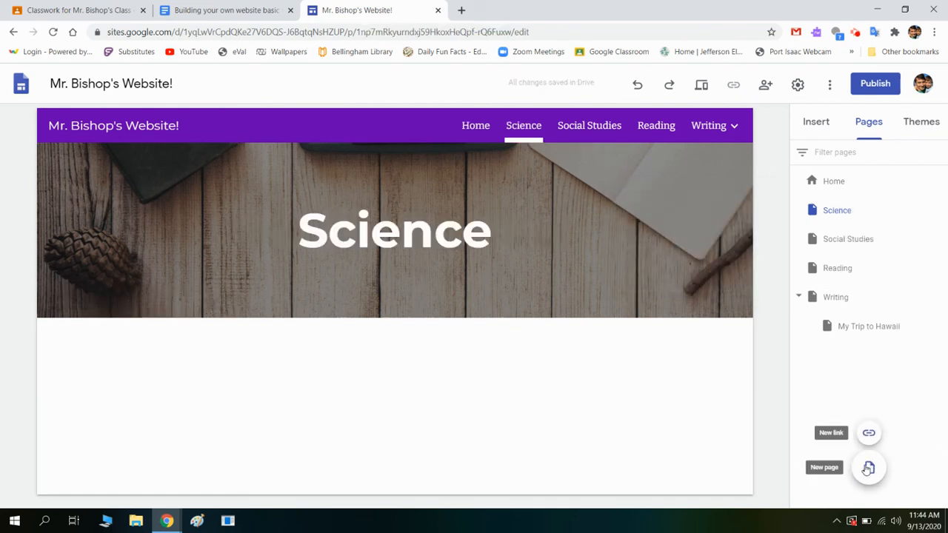
- Add two more top-level pages named Videography and Music
{"action": "left_click", "coordinate": [867, 468]}
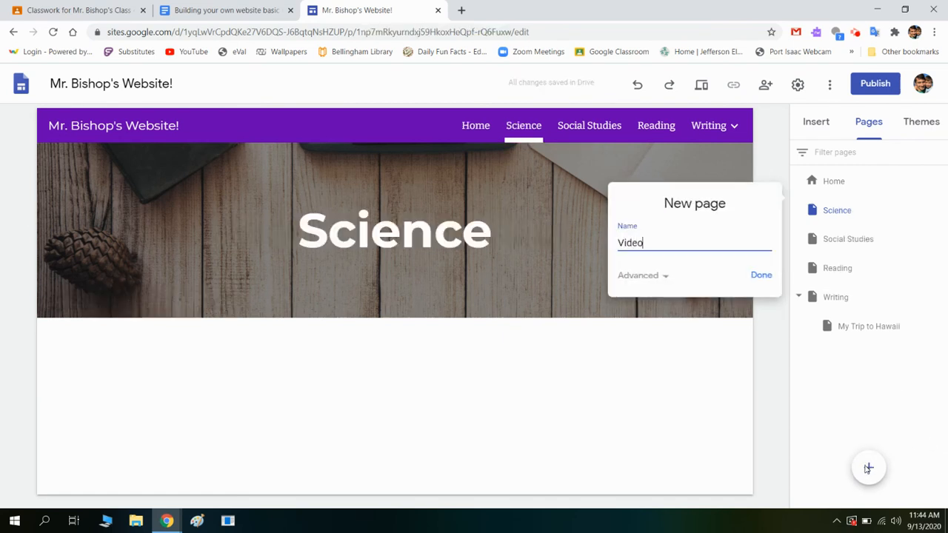
{"action": "key", "text": "Return"}
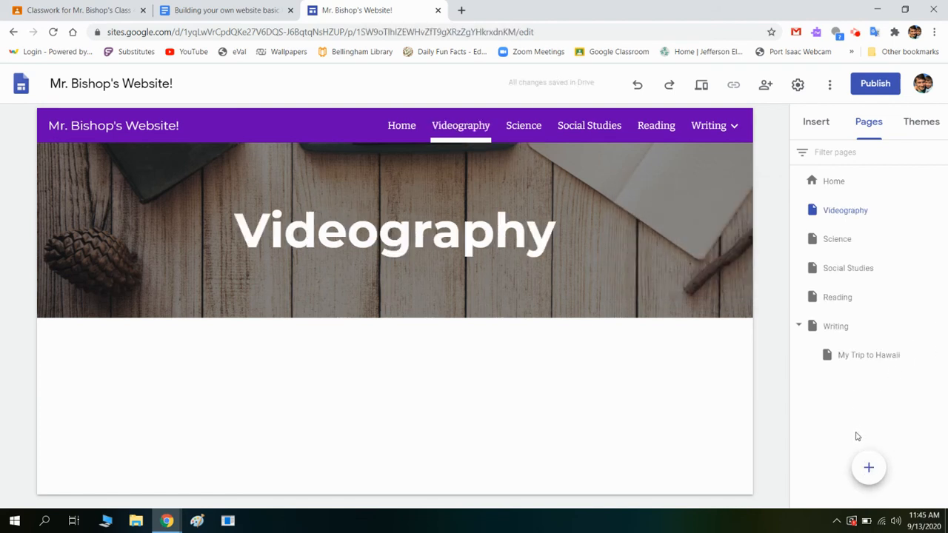
{"action": "left_click", "coordinate": [870, 468]}
{"action": "type", "text": "Mus"}
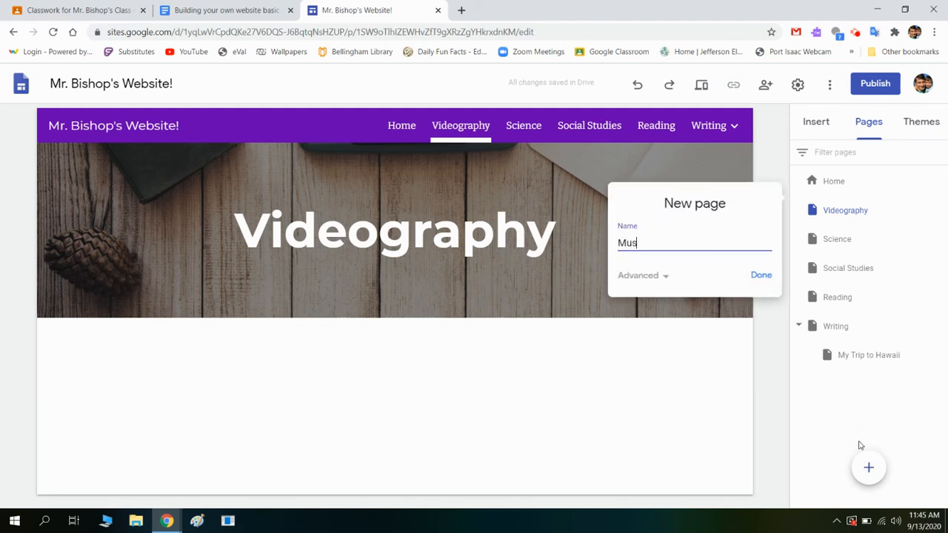
{"action": "type", "text": "ic"}
{"action": "key", "text": "Return"}
- Add a top-level page named Art
{"action": "left_click", "coordinate": [869, 468]}
{"action": "type", "text": "A"}
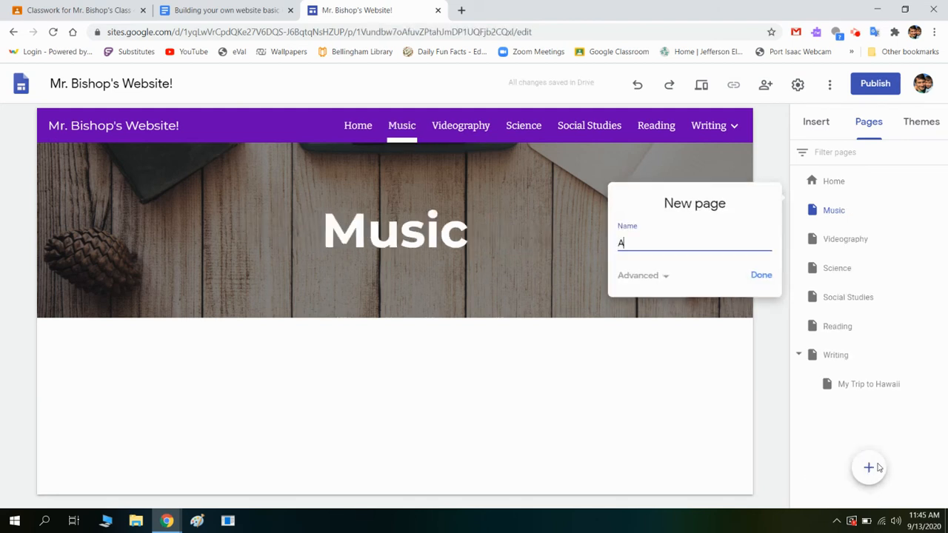
{"action": "type", "text": "rt"}
{"action": "key", "text": "Return"}
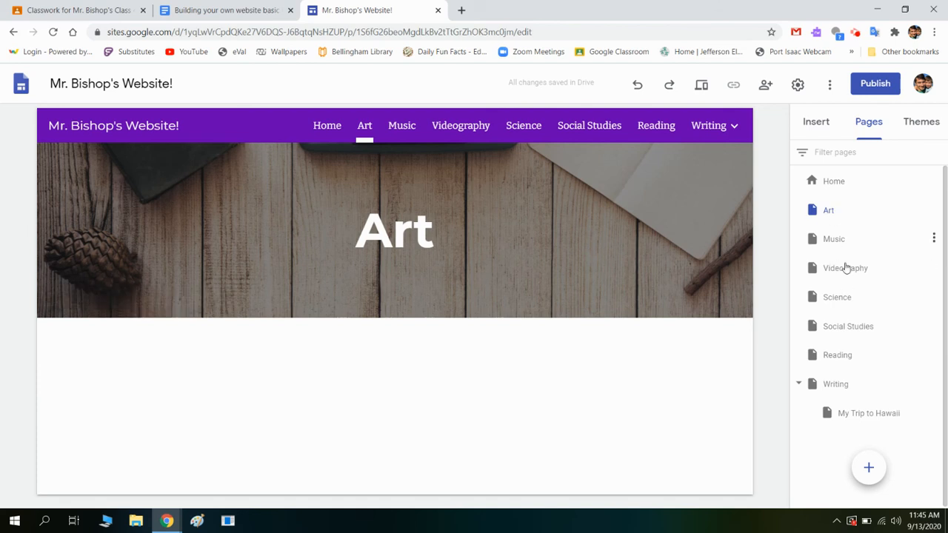
- Look through the Reading, Social Studies, Science and Videography pages to compare their headers
{"action": "left_click", "coordinate": [840, 356]}
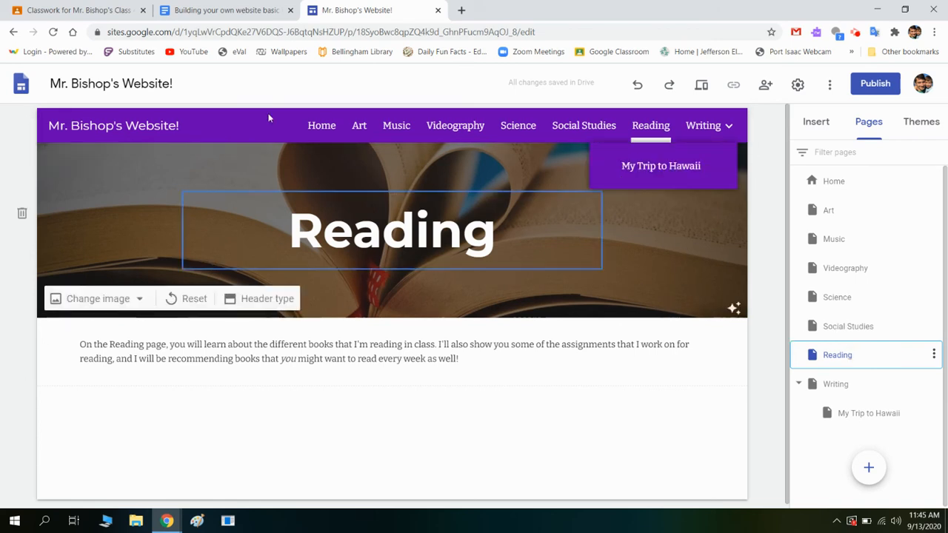
{"action": "left_click", "coordinate": [836, 328]}
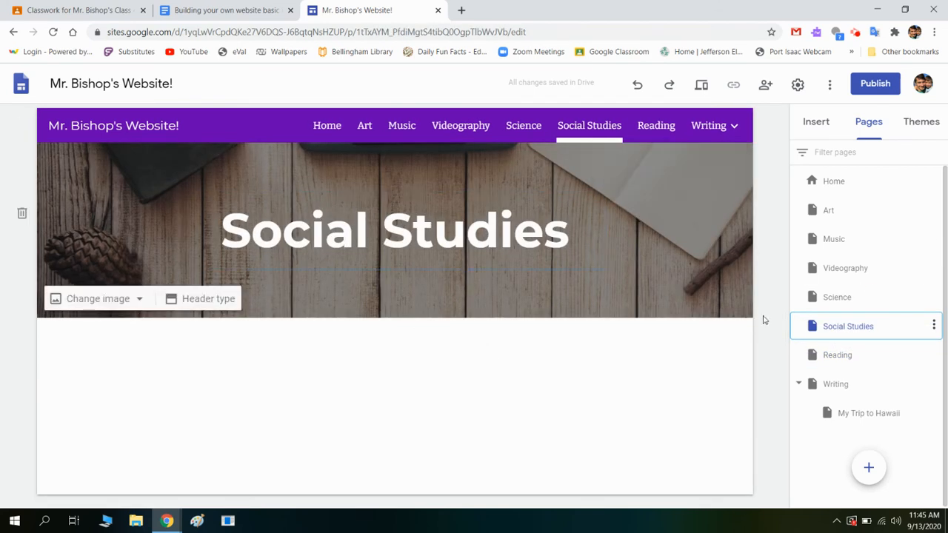
{"action": "left_click", "coordinate": [836, 300]}
{"action": "left_click", "coordinate": [838, 273]}
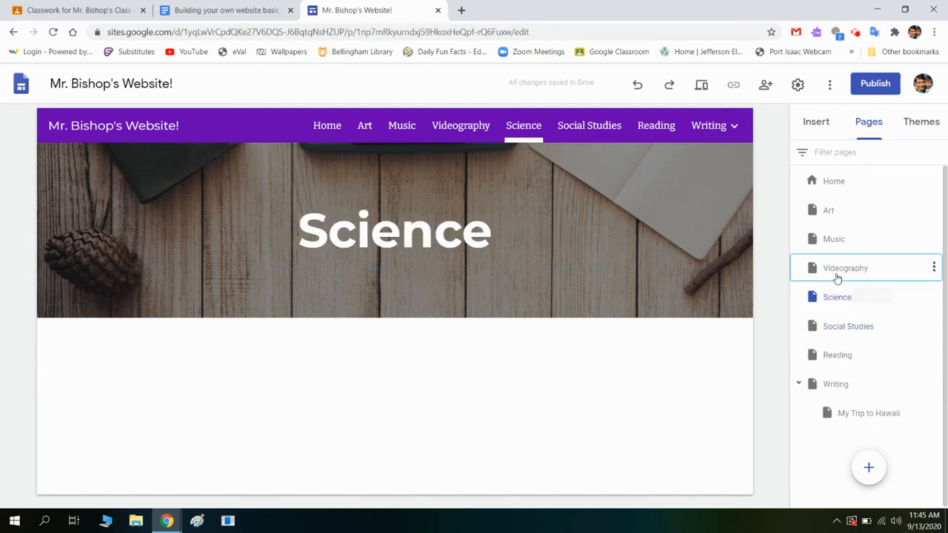
- Reorder the pages so Videography precedes Art, and Reading and Writing come directly after Home
{"action": "left_click_drag", "start_coordinate": [840, 273], "coordinate": [837, 205]}
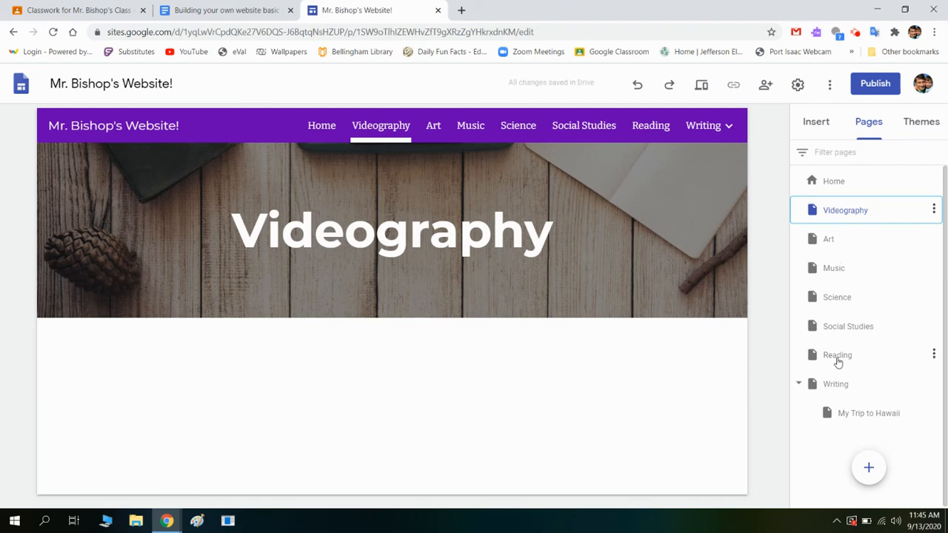
{"action": "left_click_drag", "start_coordinate": [840, 359], "coordinate": [838, 197]}
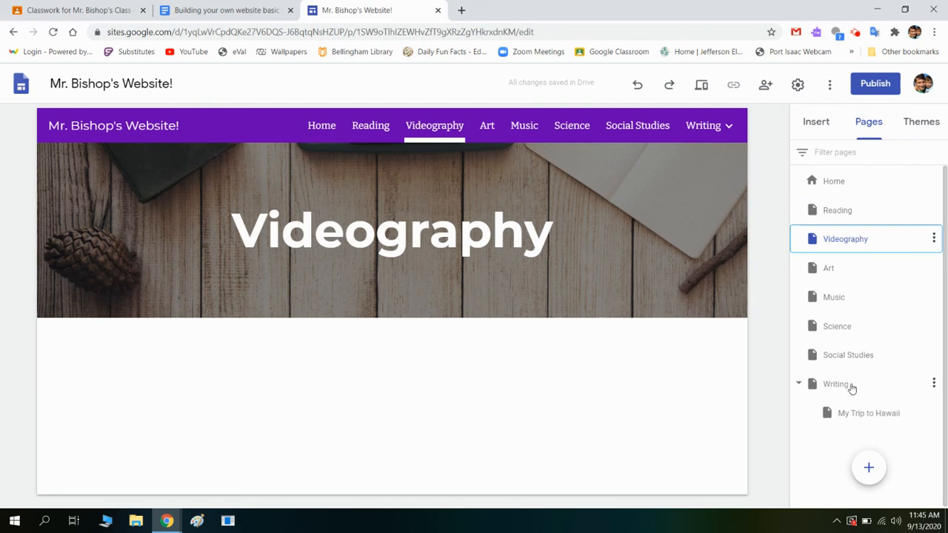
{"action": "left_click_drag", "start_coordinate": [851, 393], "coordinate": [850, 227]}
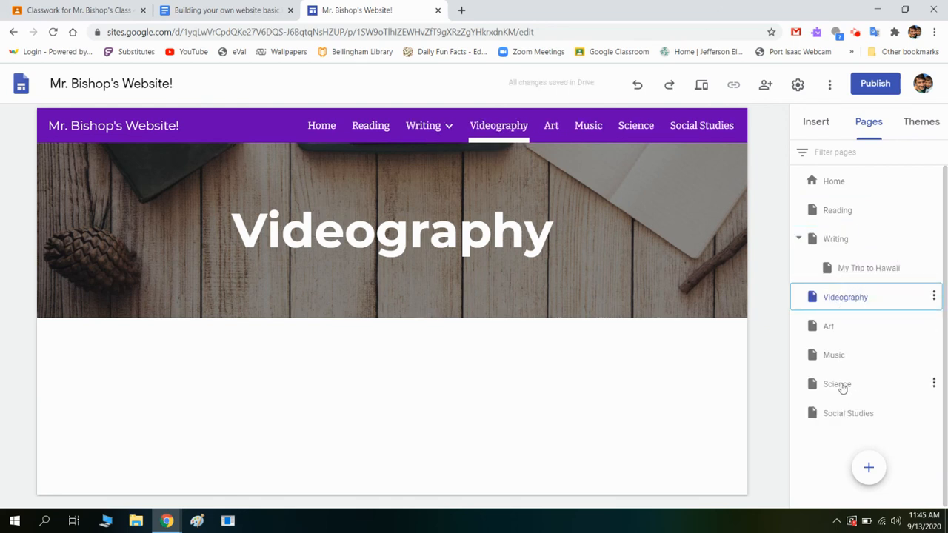
- Move Social Studies and Science between Writing and Videography, and place Music before Art
{"action": "left_click_drag", "start_coordinate": [851, 414], "coordinate": [847, 288]}
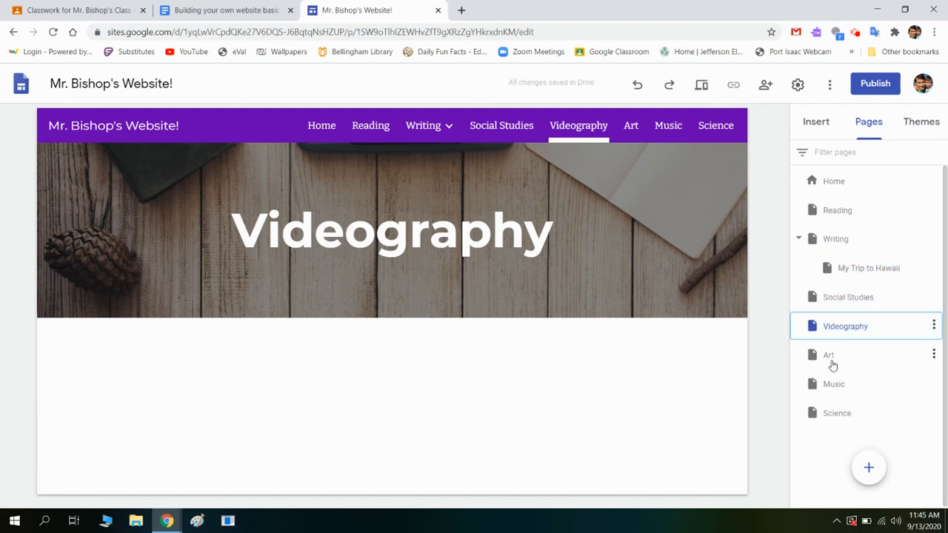
{"action": "left_click_drag", "start_coordinate": [851, 415], "coordinate": [850, 317]}
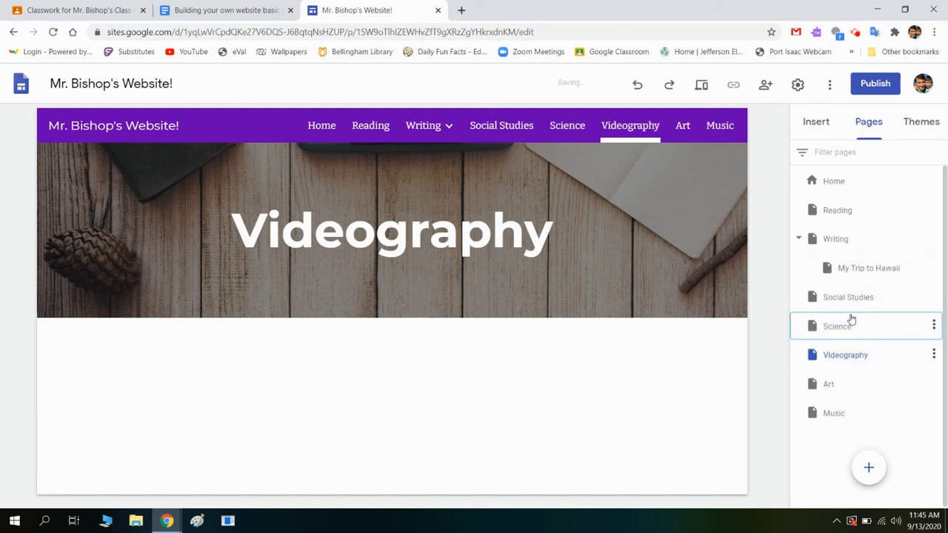
{"action": "left_click", "coordinate": [857, 354]}
{"action": "left_click_drag", "start_coordinate": [846, 423], "coordinate": [835, 381]}
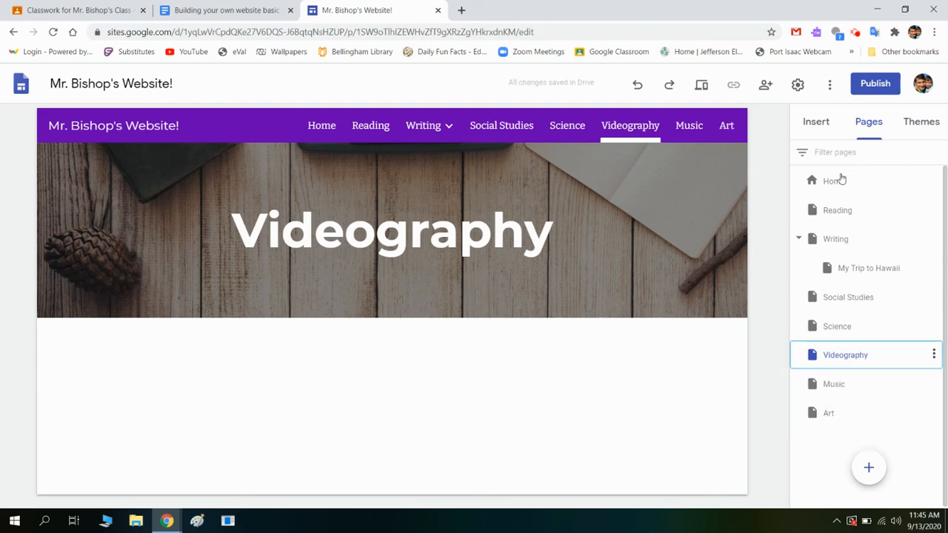
- Preview the site from the Home page, check the Social Studies and Science pages, and exit the preview
{"action": "left_click", "coordinate": [836, 181]}
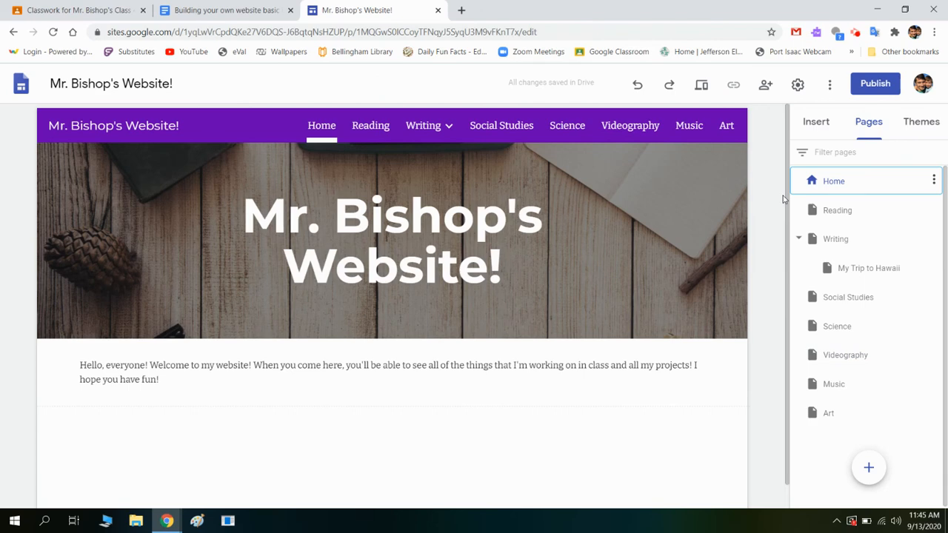
{"action": "left_click", "coordinate": [703, 87]}
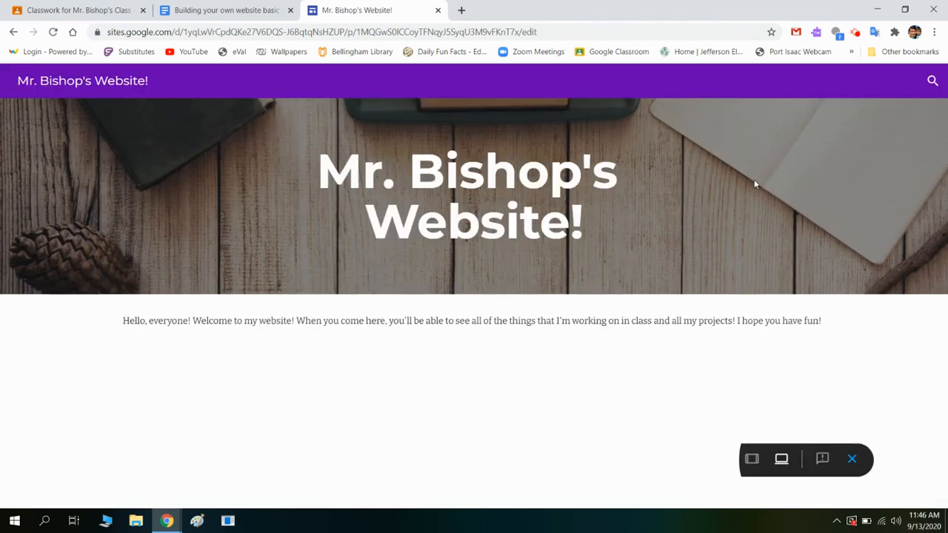
{"action": "left_click", "coordinate": [681, 81]}
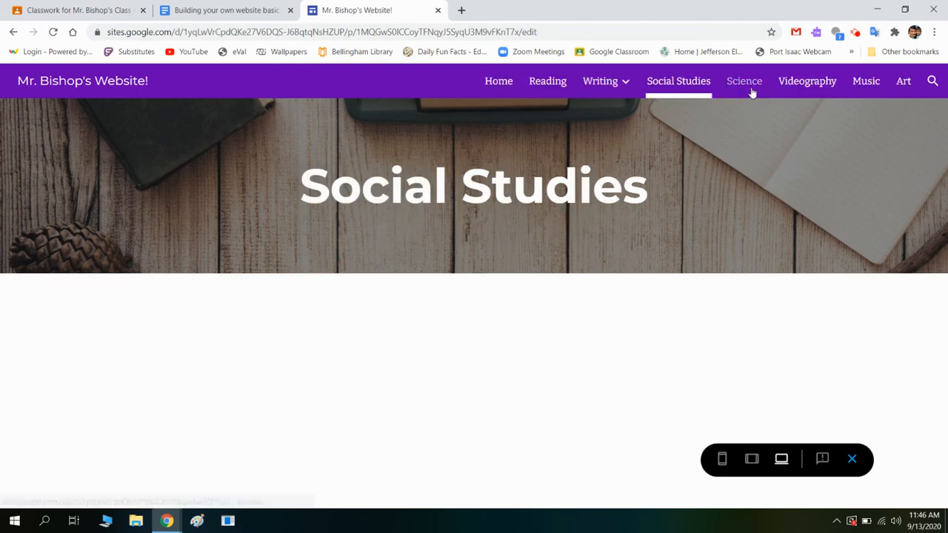
{"action": "left_click", "coordinate": [771, 85]}
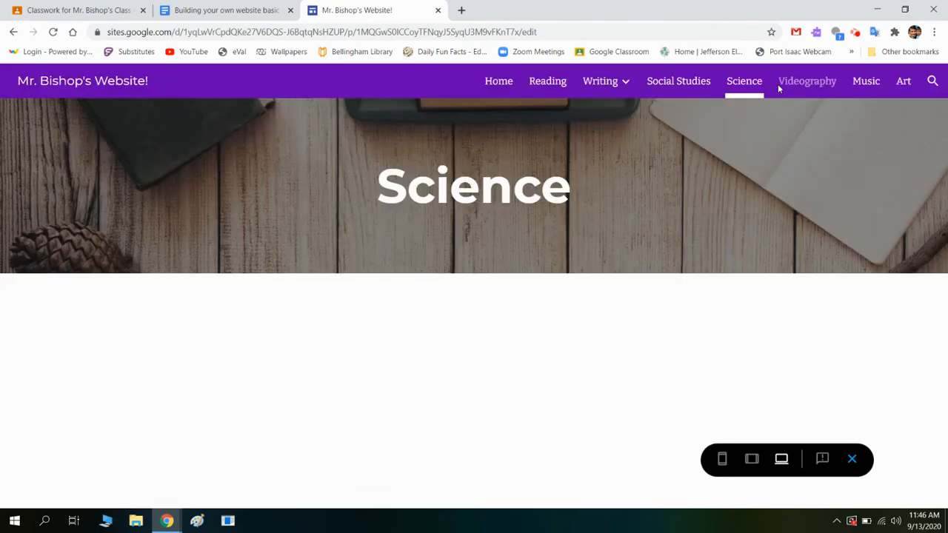
{"action": "left_click", "coordinate": [850, 463]}
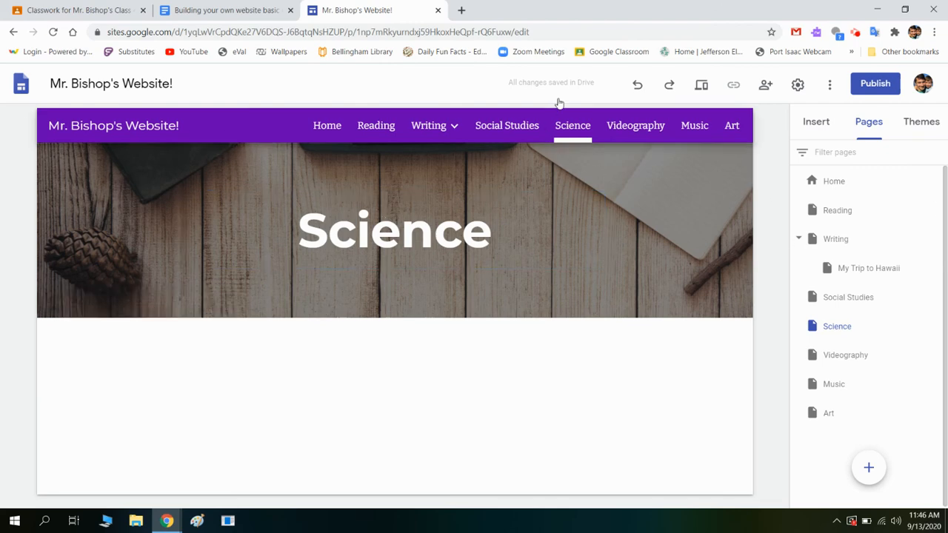
- Return to the Home page and publish the site under a one-word lowercase web address made from its title
{"action": "left_click", "coordinate": [328, 127]}
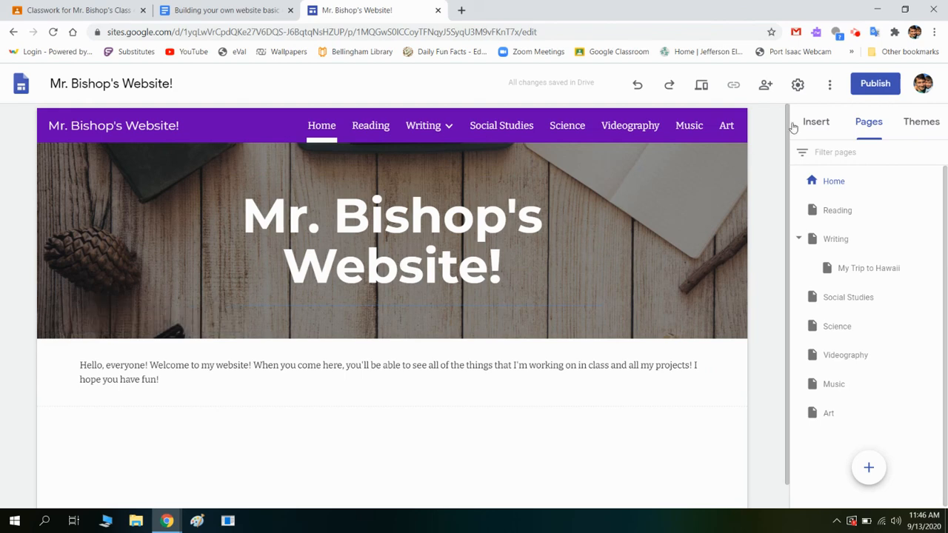
{"action": "left_click", "coordinate": [882, 89]}
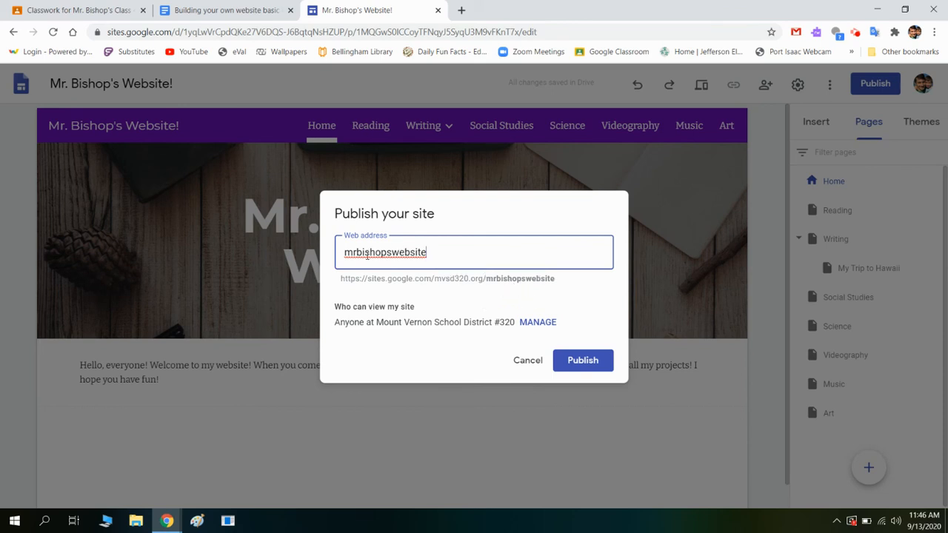
{"action": "left_click_drag", "start_coordinate": [453, 258], "coordinate": [333, 261]}
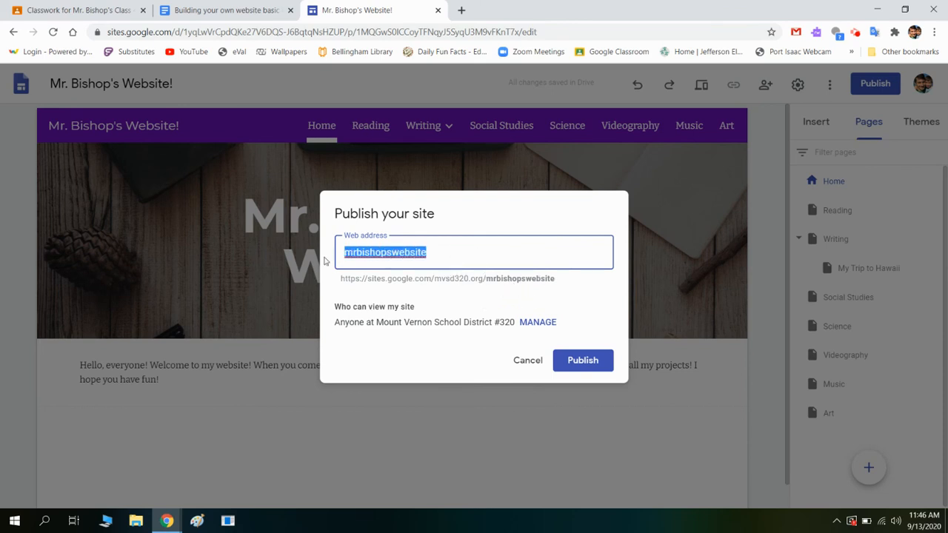
{"action": "left_click", "coordinate": [469, 249]}
{"action": "left_click_drag", "start_coordinate": [469, 249], "coordinate": [323, 255]}
{"action": "left_click", "coordinate": [488, 247]}
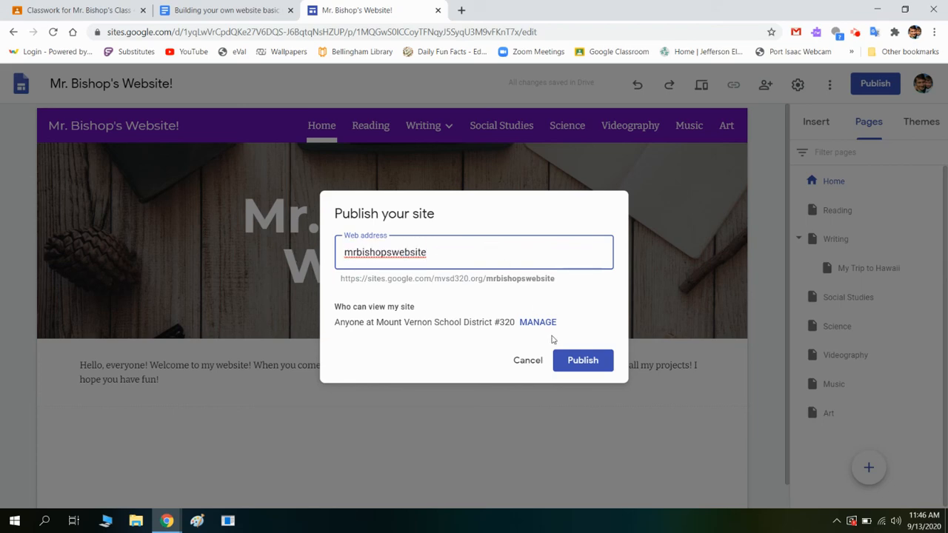
{"action": "left_click", "coordinate": [570, 362]}
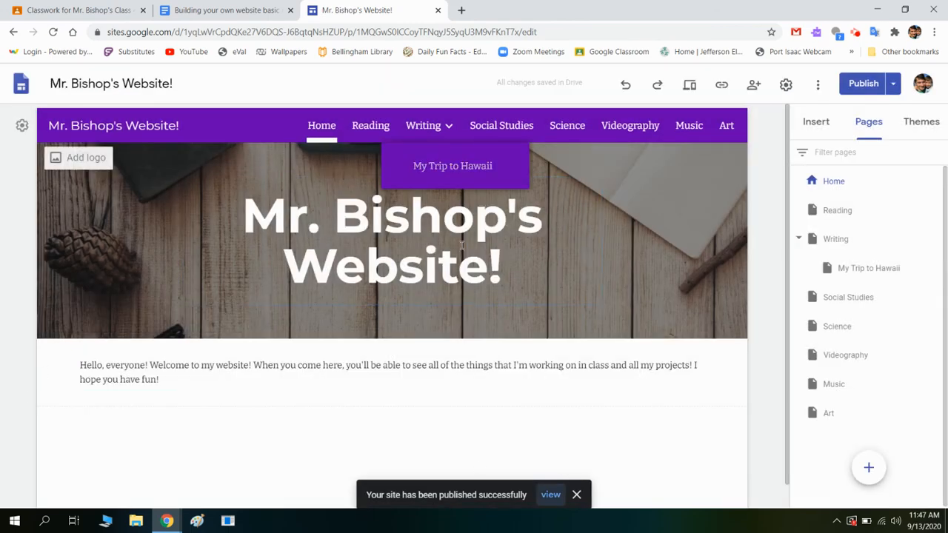
- Add "Enjoy!" to the end of the Home page's welcome text, review the change and republish the site
{"action": "left_click", "coordinate": [620, 372]}
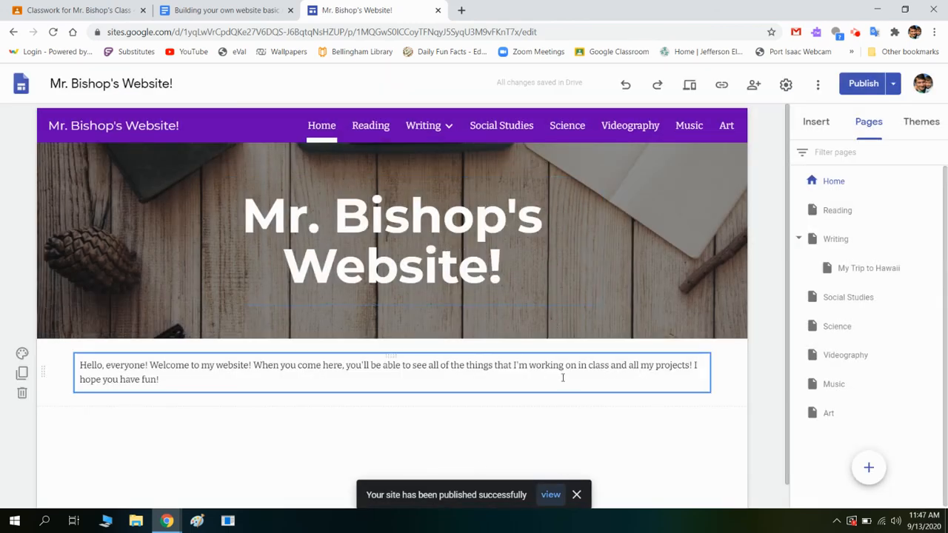
{"action": "left_click", "coordinate": [212, 378]}
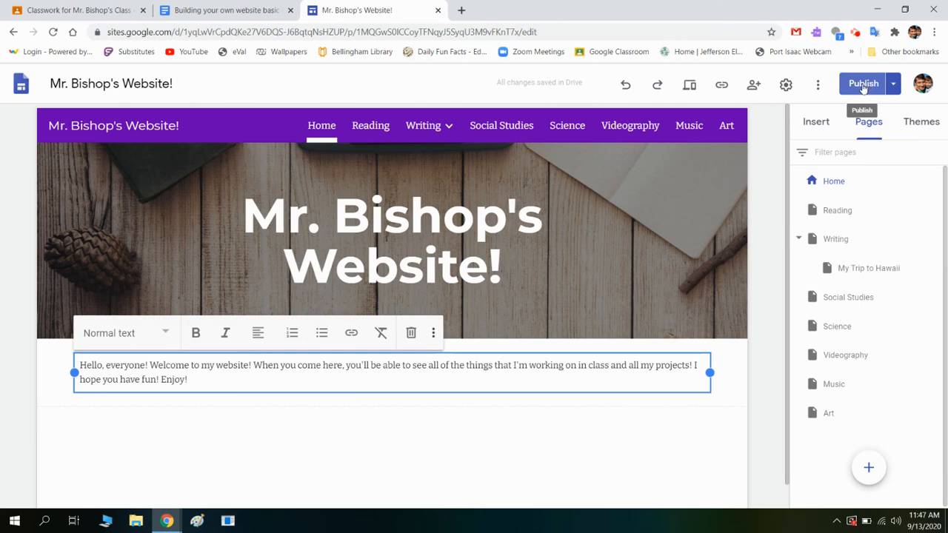
{"action": "left_click", "coordinate": [864, 84]}
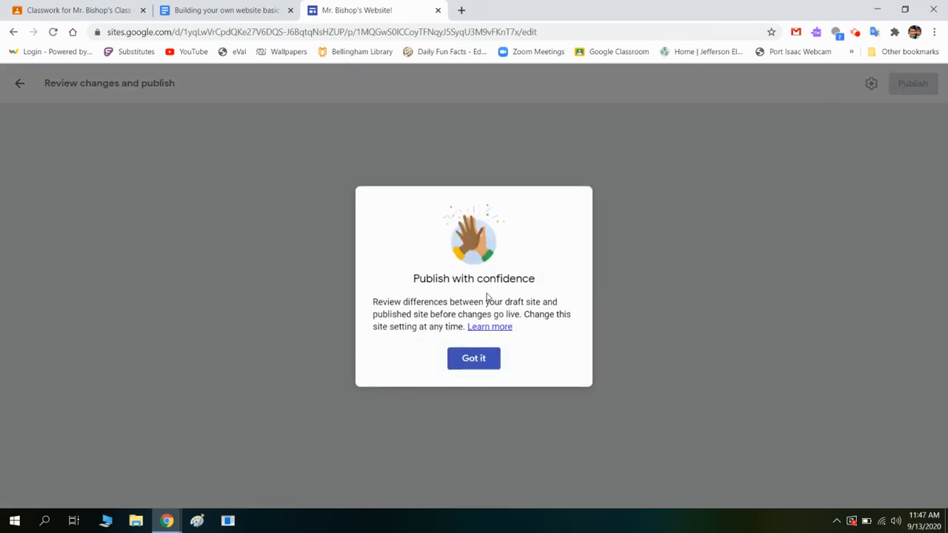
{"action": "left_click", "coordinate": [474, 370]}
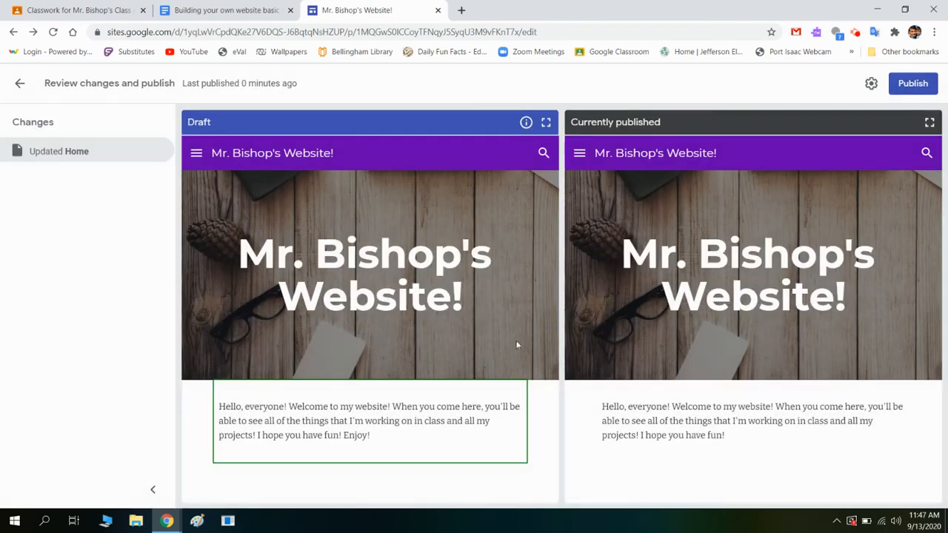
{"action": "left_click", "coordinate": [912, 85]}
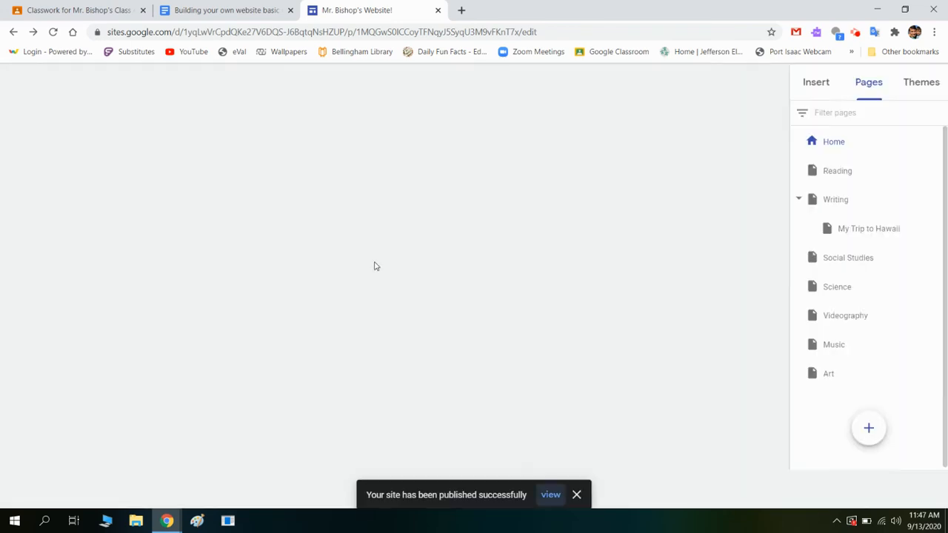